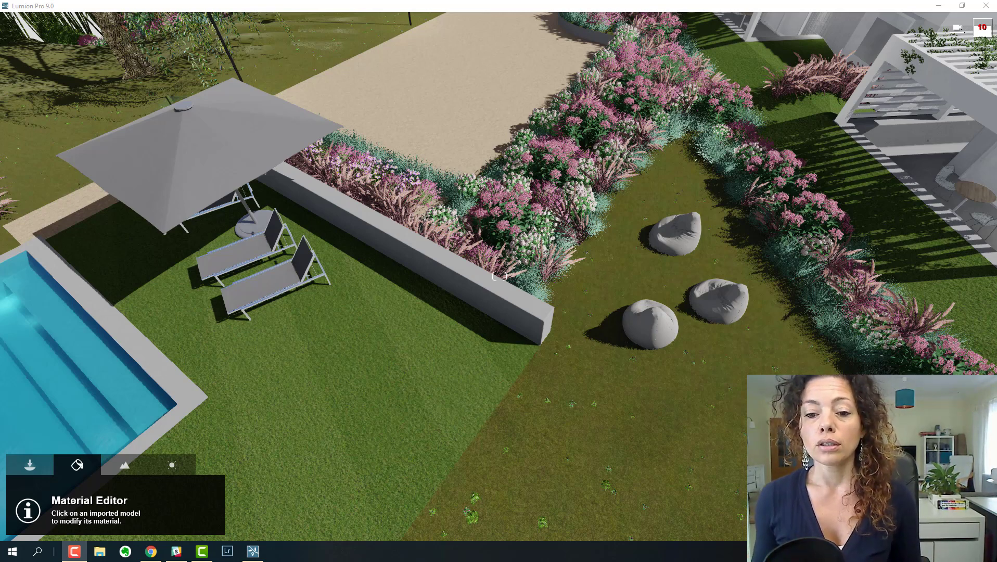
Examine the lawn around the beanbags from above and close up at grass-blade level.
{"action": "left_click", "coordinate": [601, 409]}
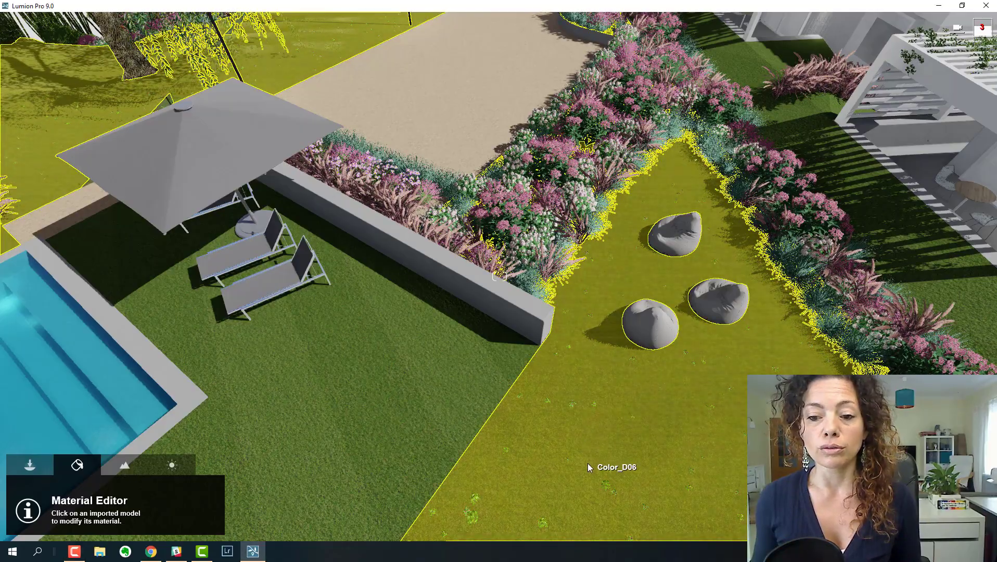
{"action": "scroll", "coordinate": [569, 432], "scroll_direction": "up", "scroll_amount": 1}
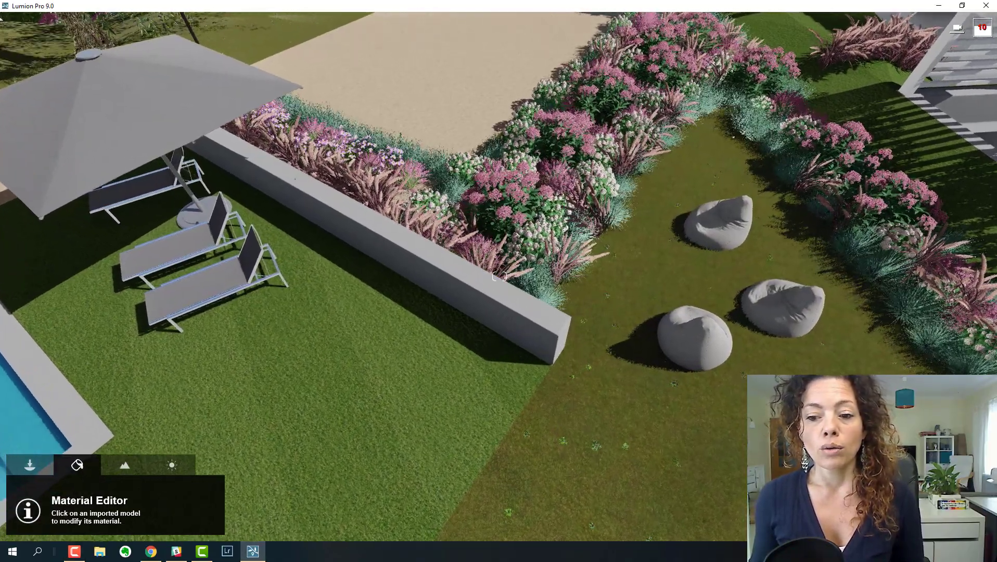
{"action": "right_click_drag", "start_coordinate": [557, 421], "coordinate": [625, 432]}
{"action": "right_click_drag", "start_coordinate": [500, 276], "coordinate": [667, 281]}
{"action": "key", "text": "w"}
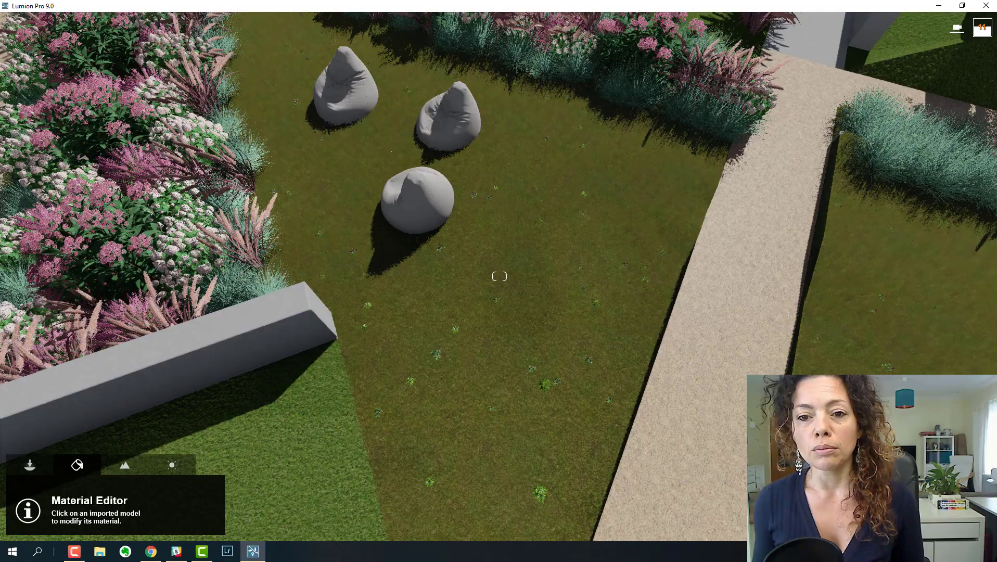
{"action": "scroll", "coordinate": [500, 277], "scroll_direction": "up", "scroll_amount": 6}
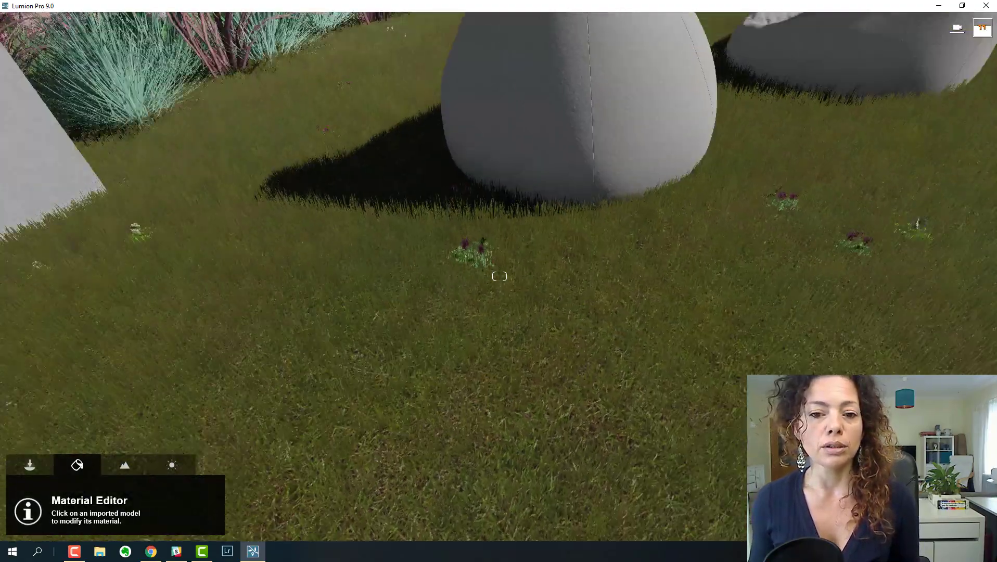
{"action": "right_click_drag", "start_coordinate": [561, 418], "coordinate": [302, 371]}
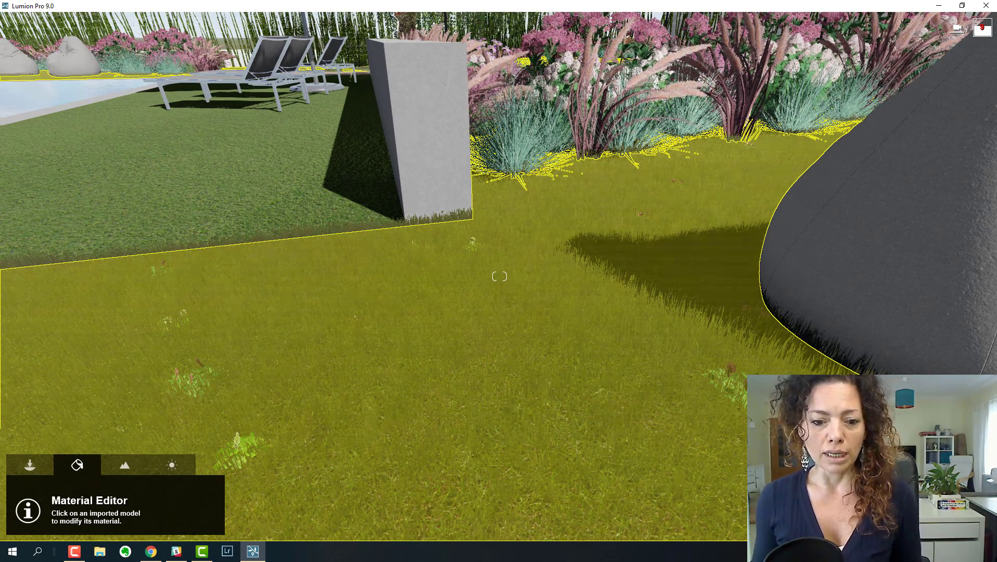
{"action": "right_click_drag", "start_coordinate": [703, 389], "coordinate": [703, 417]}
{"action": "right_click_drag", "start_coordinate": [508, 281], "coordinate": [508, 358]}
{"action": "scroll", "coordinate": [509, 357], "scroll_direction": "up", "scroll_amount": 3}
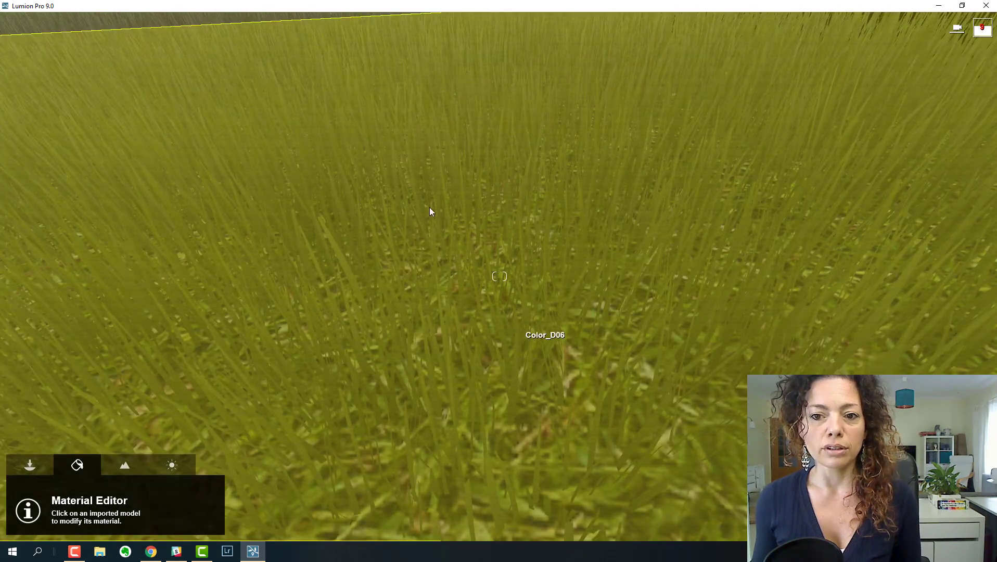
{"action": "scroll", "coordinate": [615, 402], "scroll_direction": "down", "scroll_amount": 4}
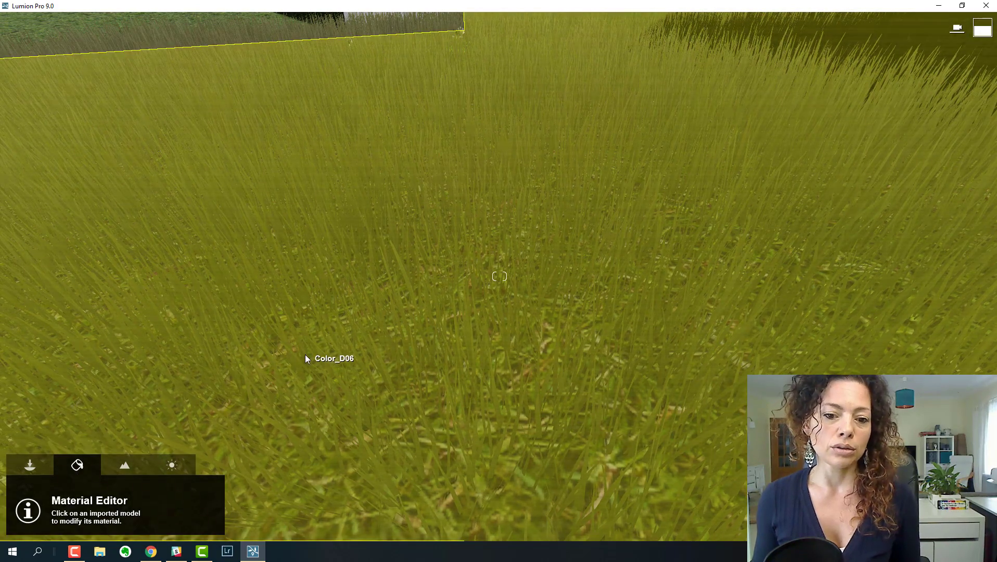
Assign the custom Landscape material to the lawn surface around the beanbags.
{"action": "left_click", "coordinate": [305, 357]}
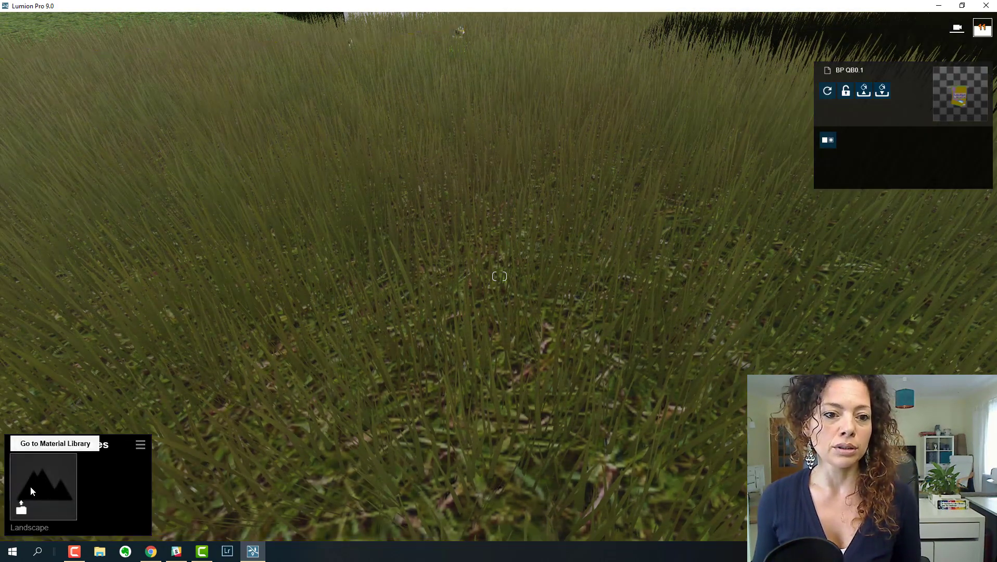
{"action": "left_click", "coordinate": [30, 486]}
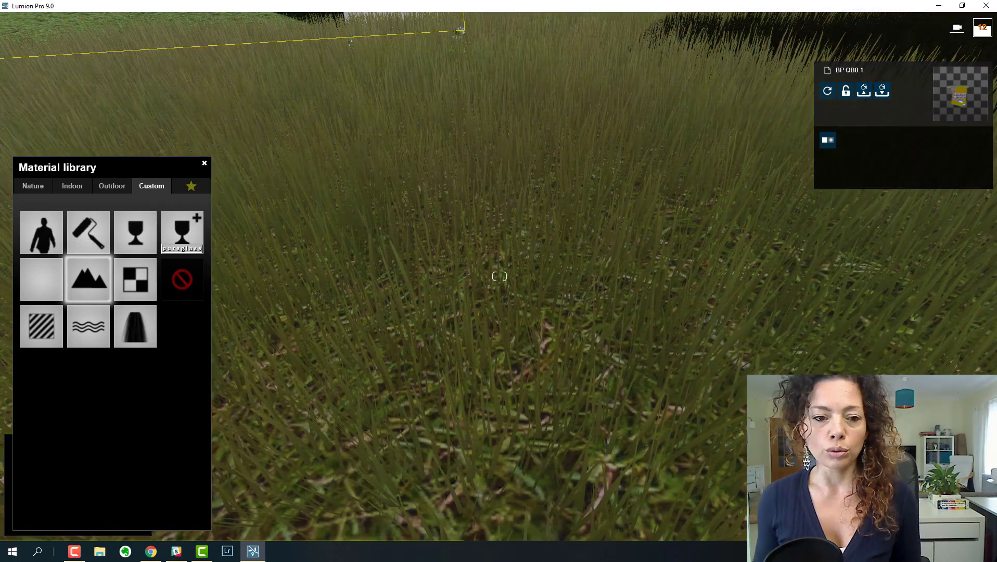
{"action": "left_click", "coordinate": [89, 280]}
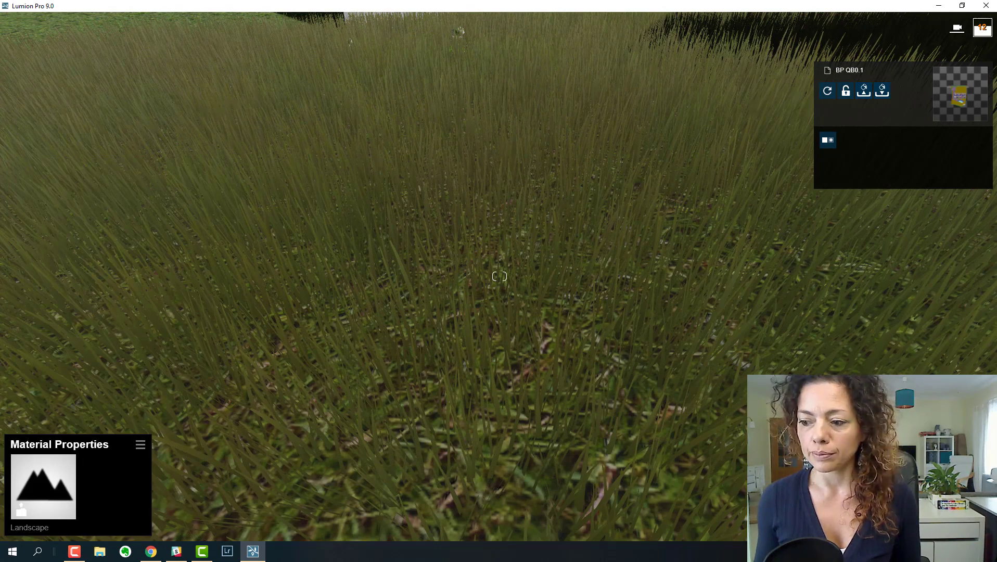
{"action": "key", "text": "Escape"}
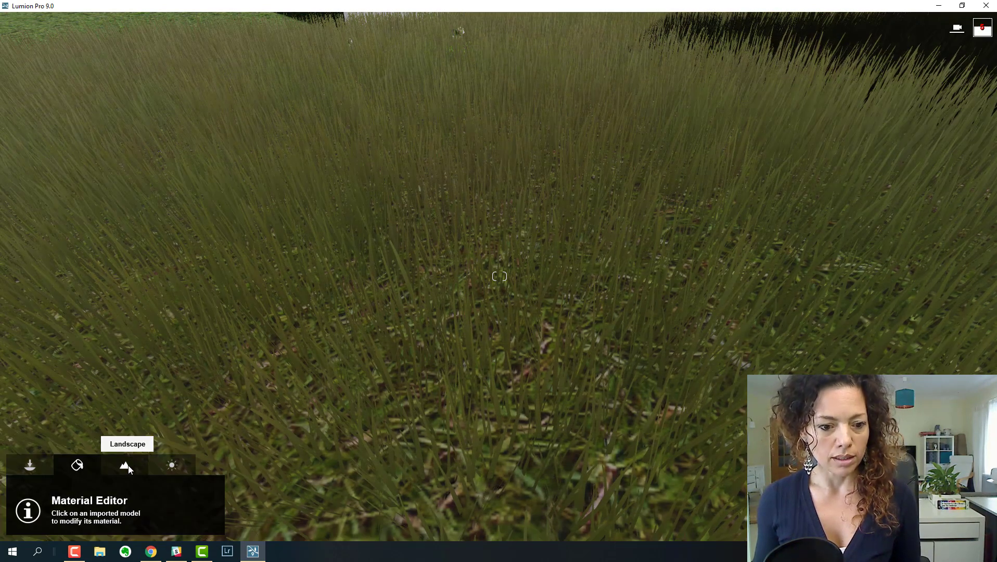
Keep the landscape grass switched on and increase its Grass Size slightly.
{"action": "left_click", "coordinate": [127, 468]}
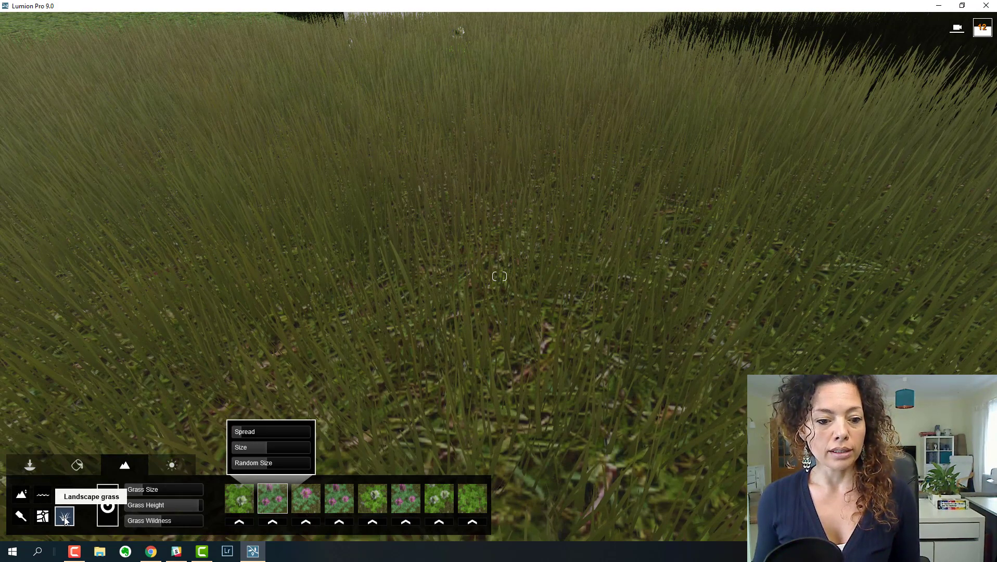
{"action": "left_click", "coordinate": [106, 513]}
{"action": "left_click", "coordinate": [107, 510]}
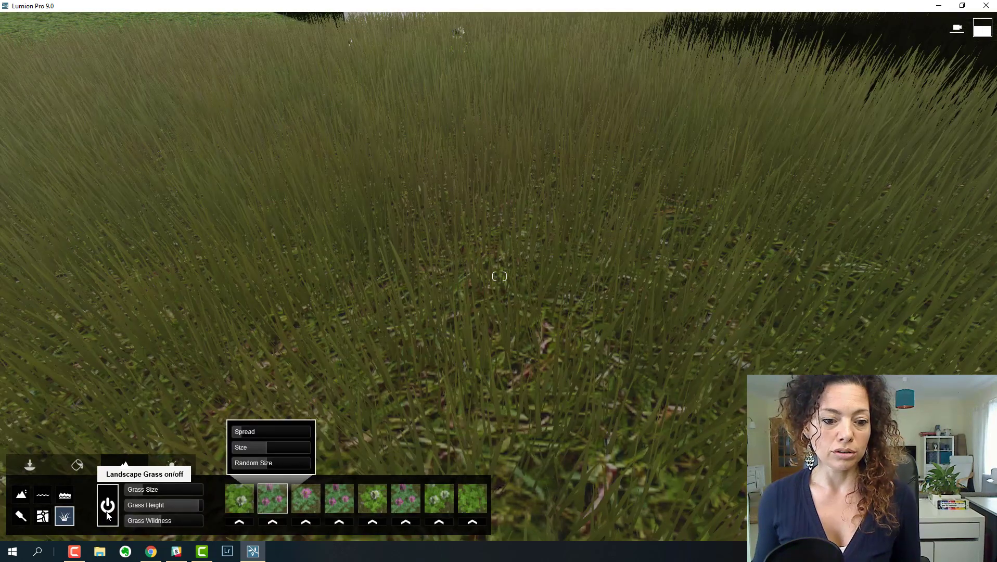
{"action": "left_click_drag", "start_coordinate": [151, 489], "coordinate": [153, 490]}
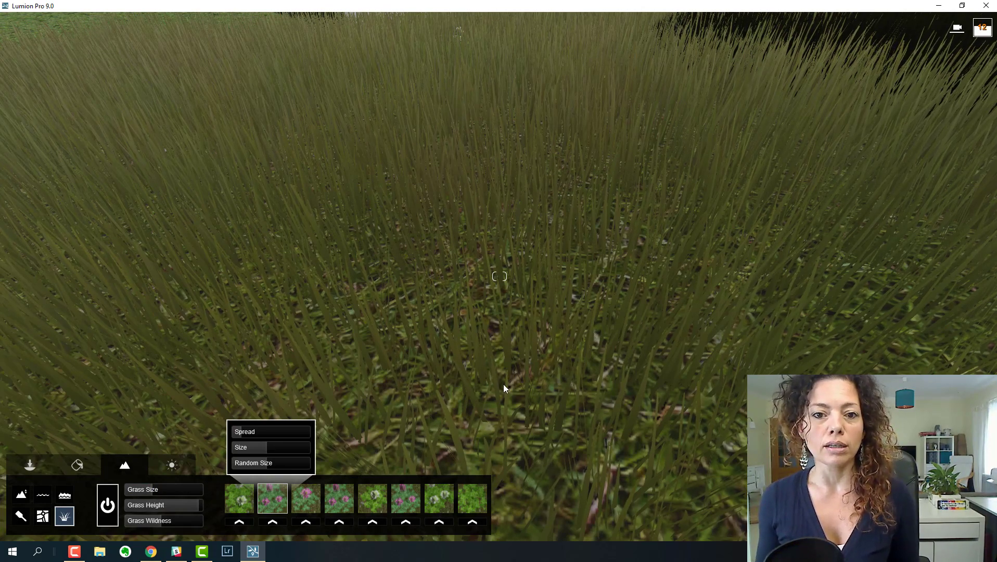
Examine the landscape grass at eye level and compare it with the adjoining lawn beside the pool.
{"action": "right_click_drag", "start_coordinate": [499, 277], "coordinate": [445, 163]}
{"action": "right_click_drag", "start_coordinate": [531, 373], "coordinate": [511, 370]}
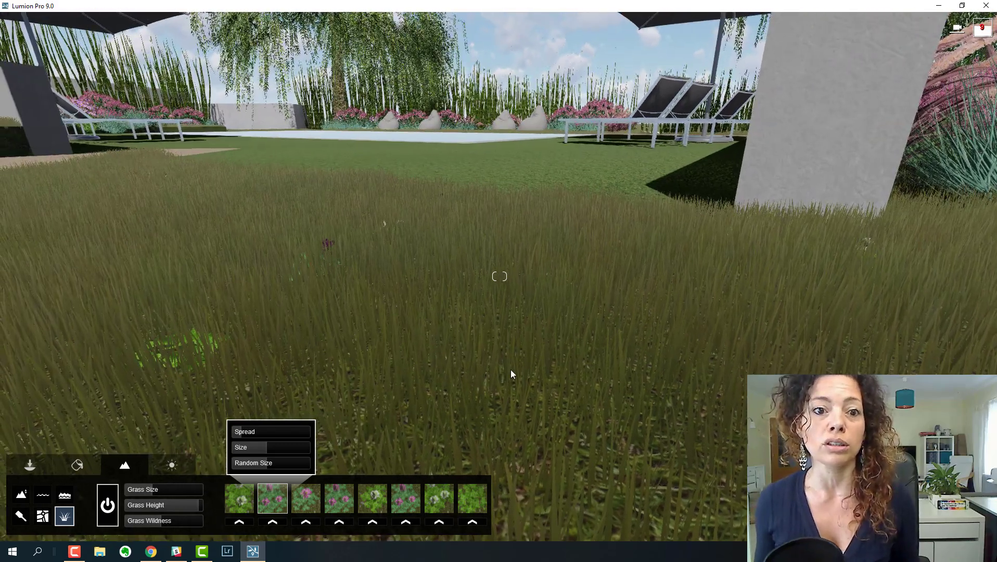
{"action": "key", "text": "s"}
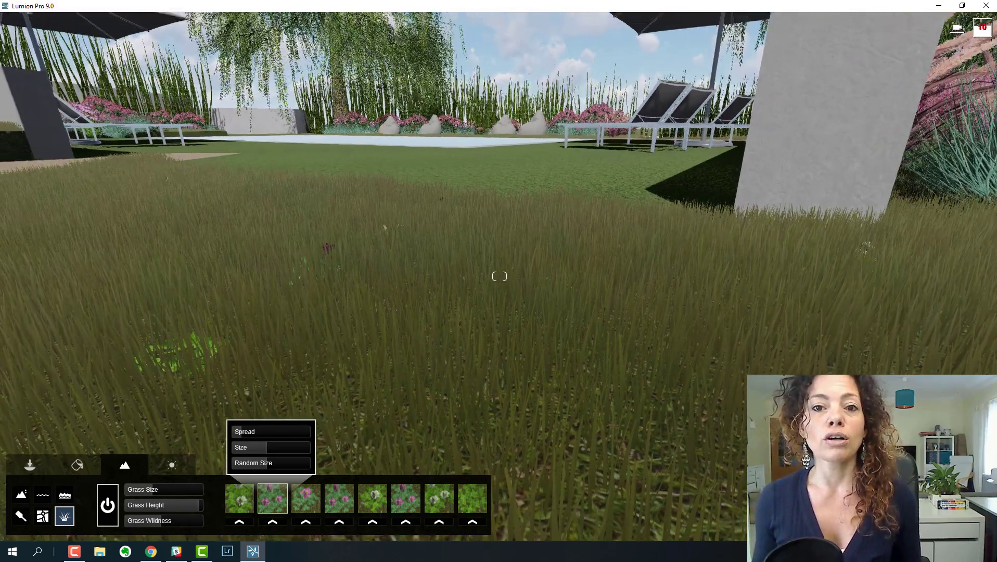
{"action": "key", "text": "w"}
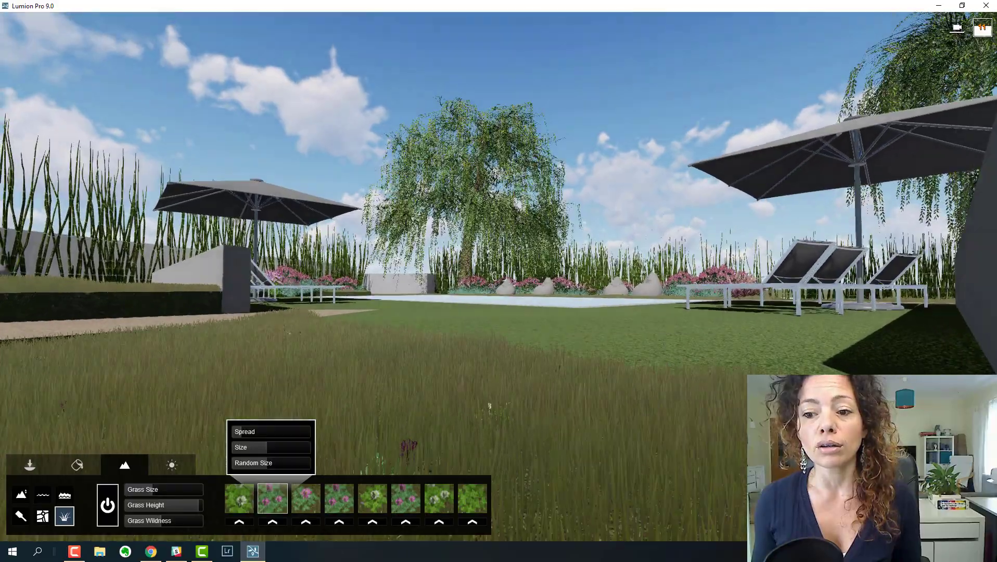
{"action": "key", "text": "w"}
{"action": "right_click_drag", "start_coordinate": [499, 277], "coordinate": [515, 349]}
{"action": "key", "text": "s"}
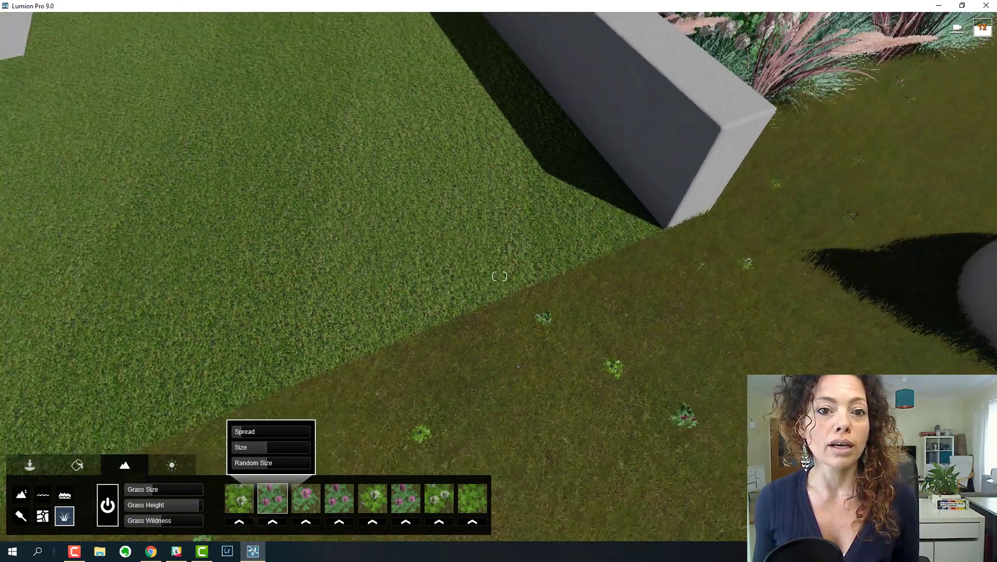
{"action": "right_click_drag", "start_coordinate": [499, 276], "coordinate": [291, 193]}
{"action": "key", "text": "w"}
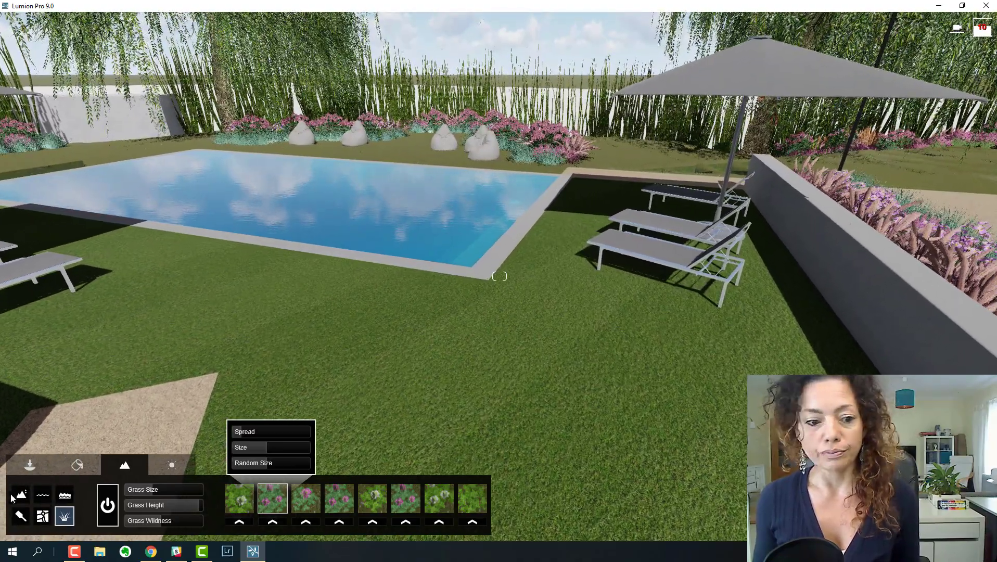
Apply the 2D grass material Landscape 05 C to the lawn around the pool.
{"action": "left_click", "coordinate": [77, 465]}
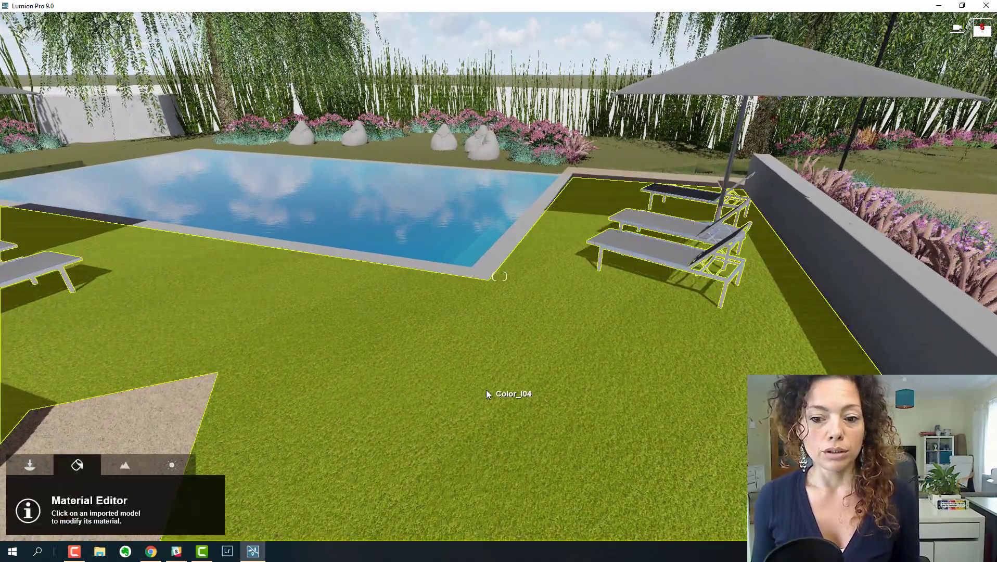
{"action": "left_click", "coordinate": [350, 365]}
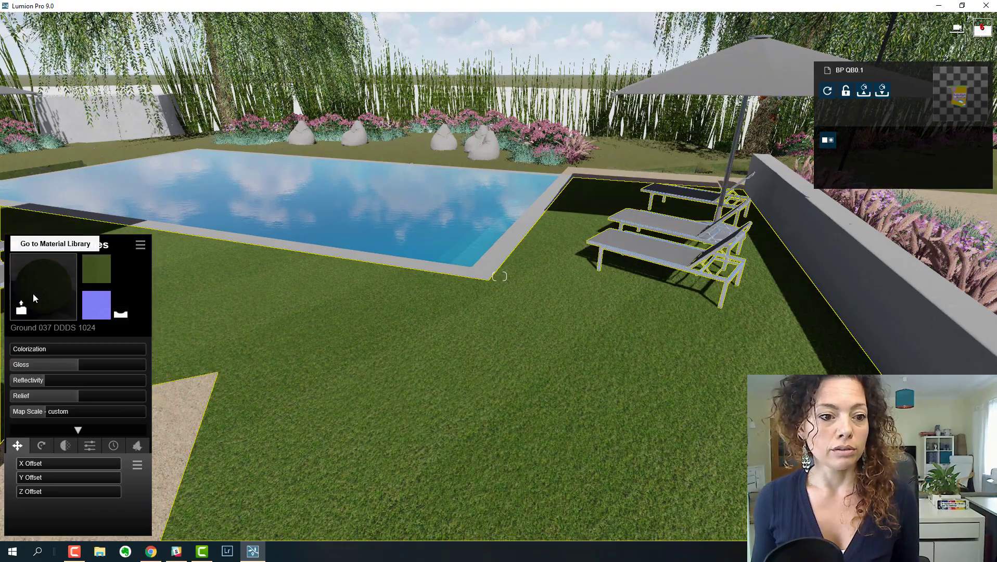
{"action": "left_click", "coordinate": [33, 294]}
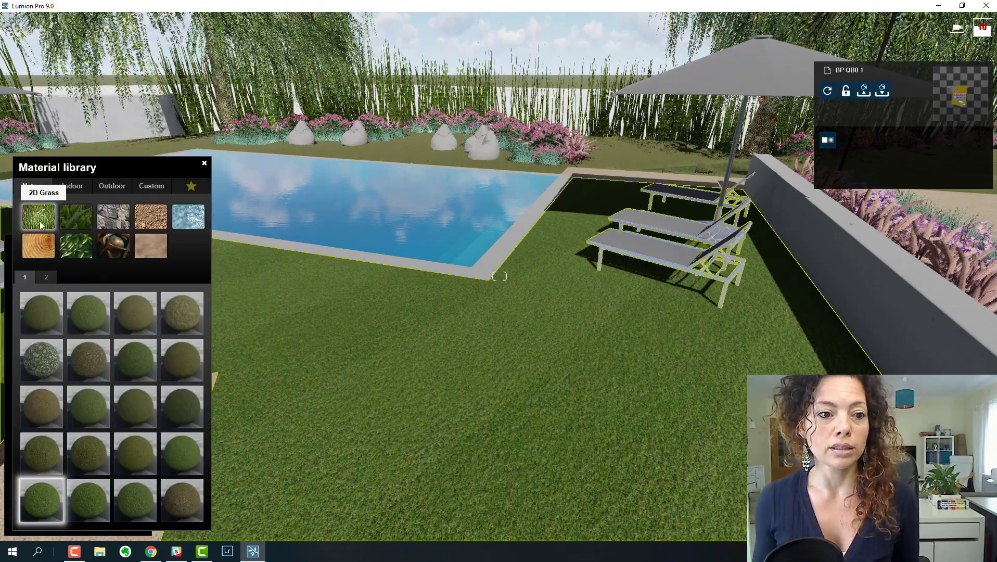
{"action": "left_click", "coordinate": [47, 277]}
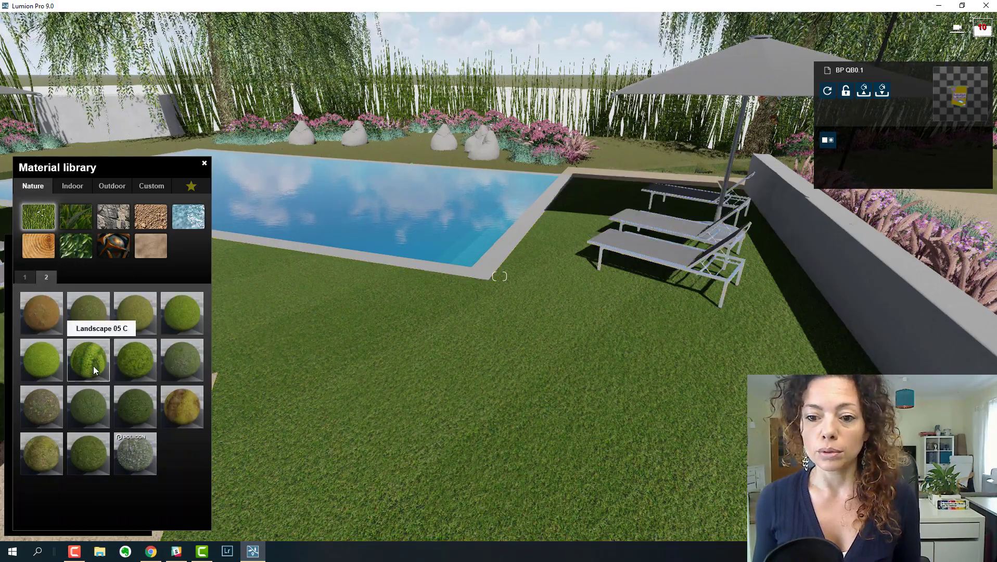
{"action": "left_click", "coordinate": [94, 367]}
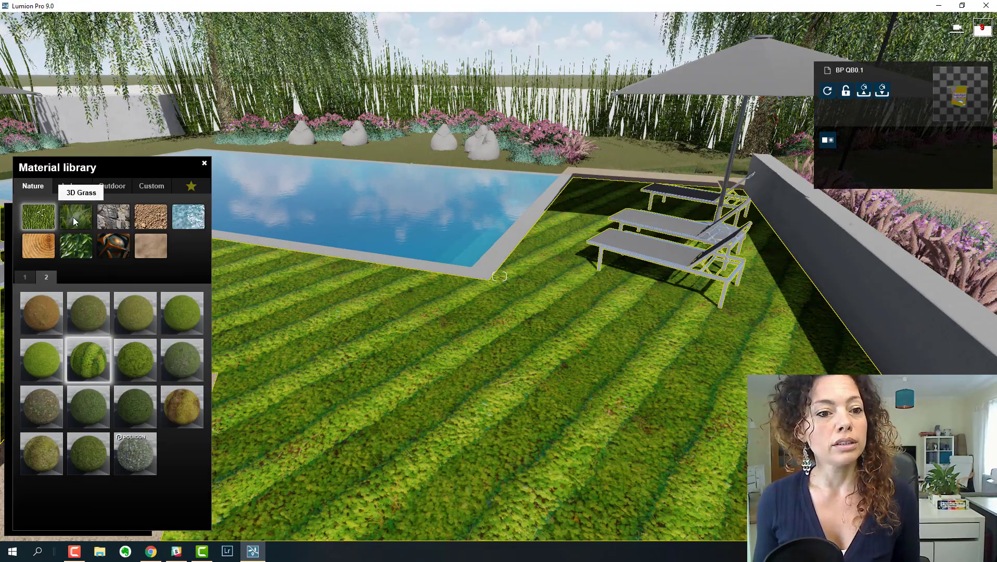
Try the checkerboard, circular, clean cut and row 3D grasses on the pool lawn and finish with Wild Grass 02.
{"action": "left_click", "coordinate": [73, 217]}
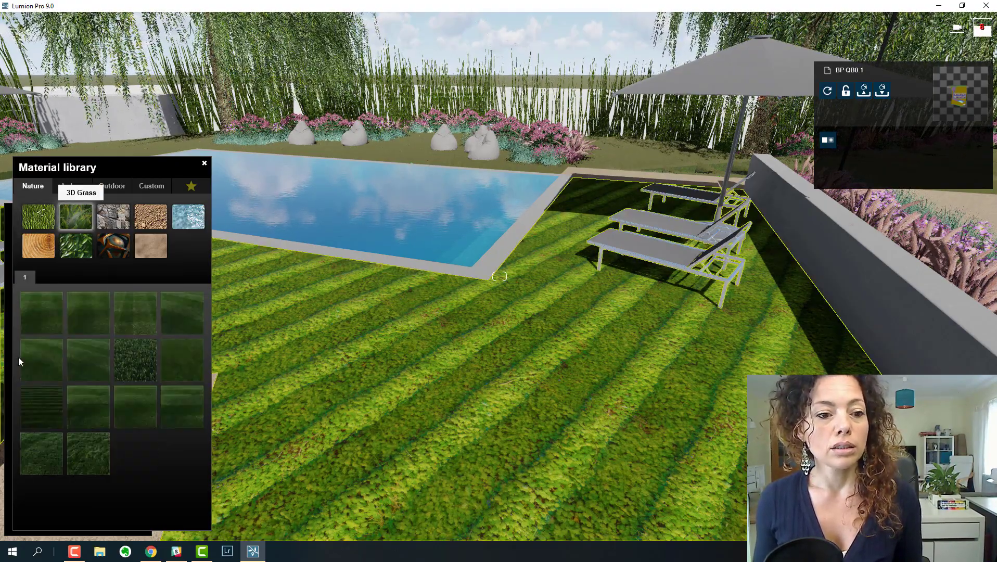
{"action": "left_click", "coordinate": [53, 315]}
{"action": "left_click", "coordinate": [88, 318]}
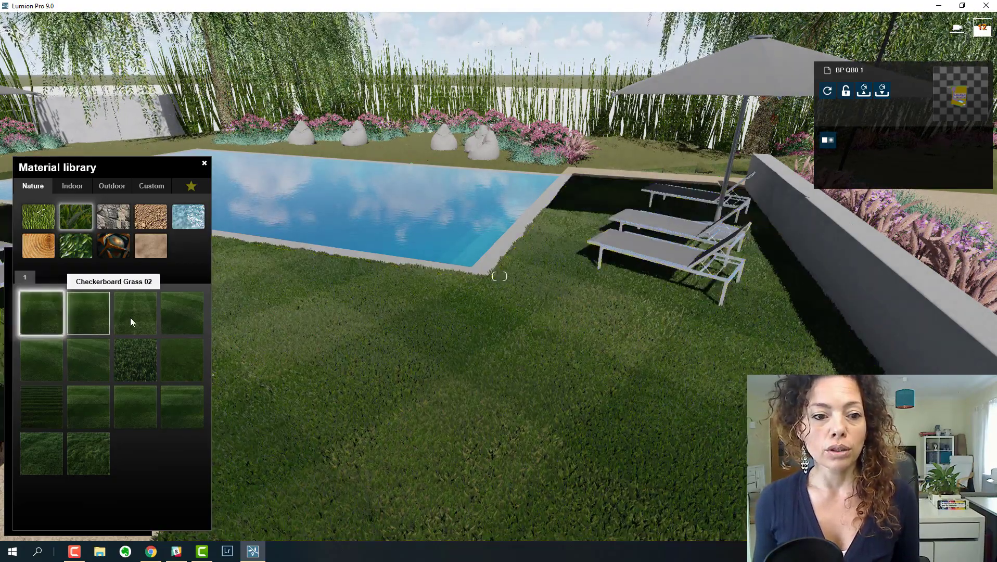
{"action": "left_click", "coordinate": [185, 323]}
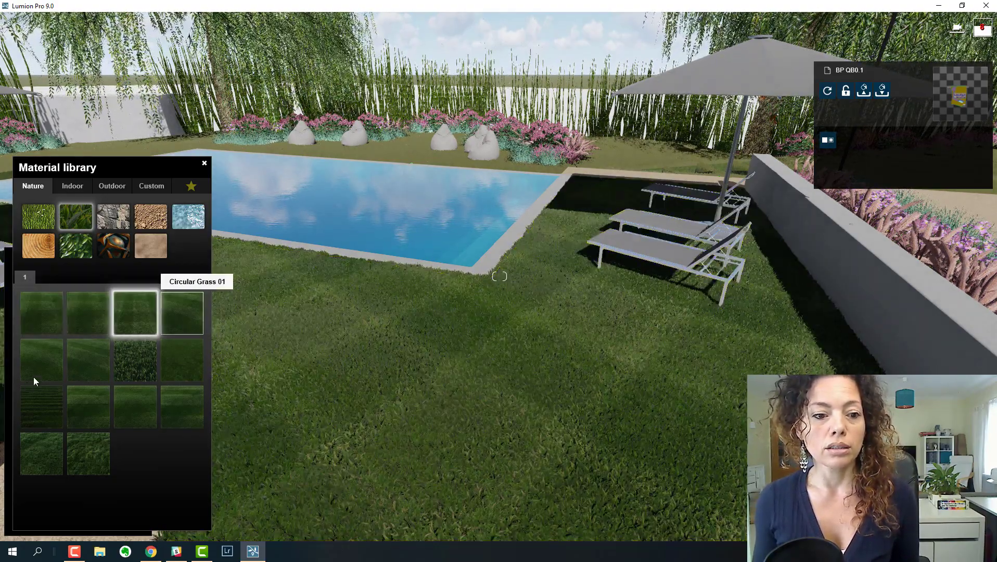
{"action": "left_click", "coordinate": [62, 369]}
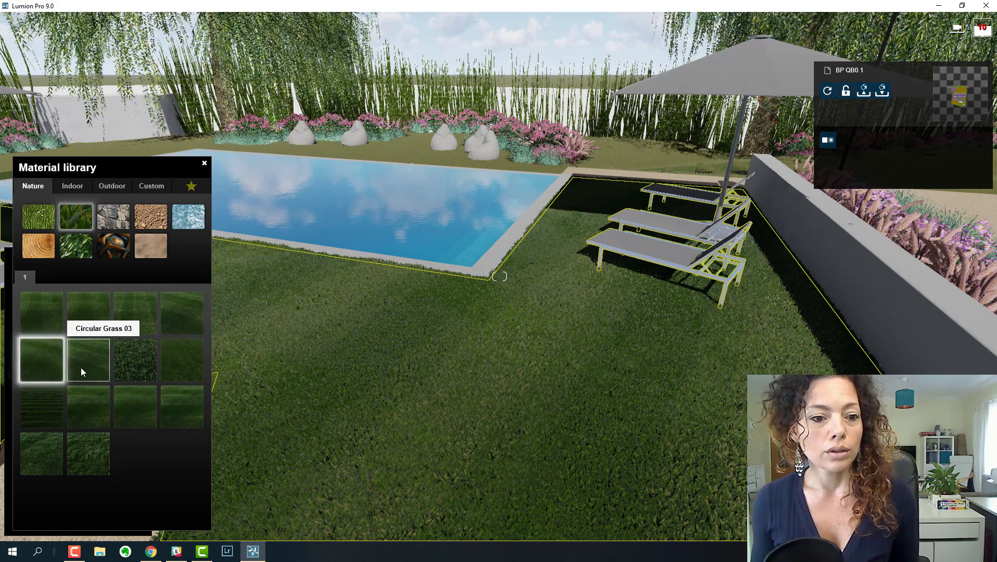
{"action": "left_click", "coordinate": [83, 368]}
{"action": "left_click", "coordinate": [143, 369]}
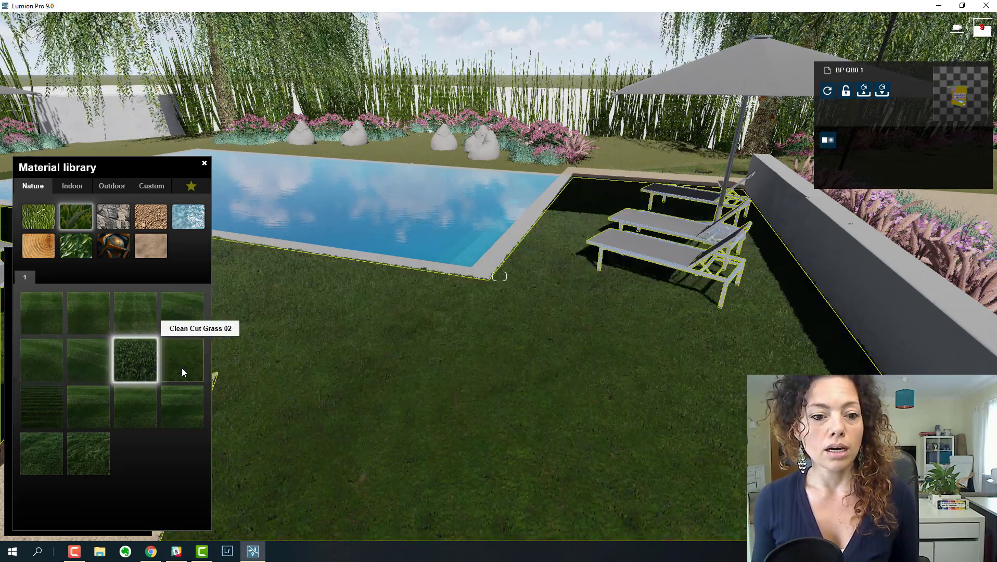
{"action": "left_click", "coordinate": [35, 418]}
{"action": "left_click", "coordinate": [88, 416]}
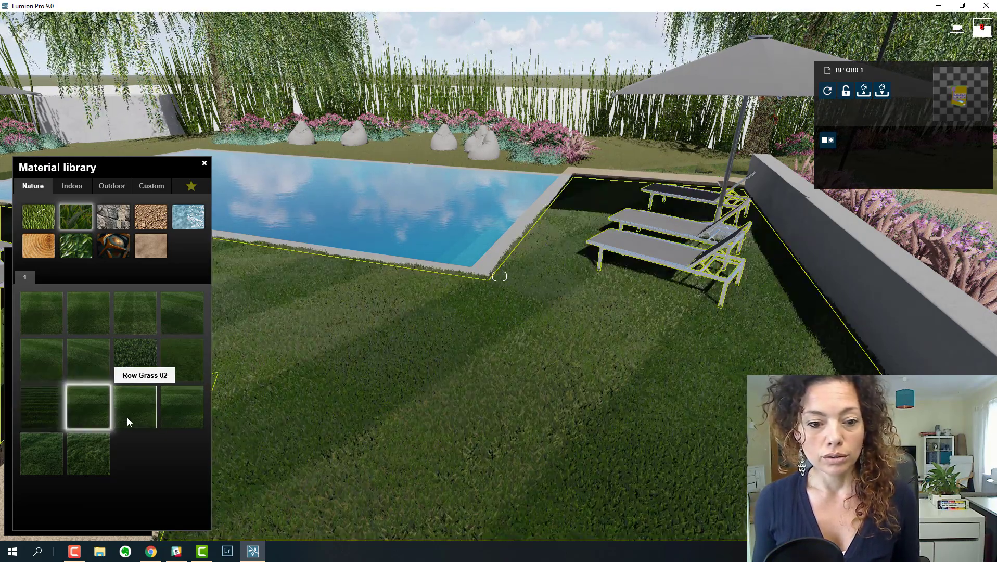
{"action": "left_click", "coordinate": [127, 418]}
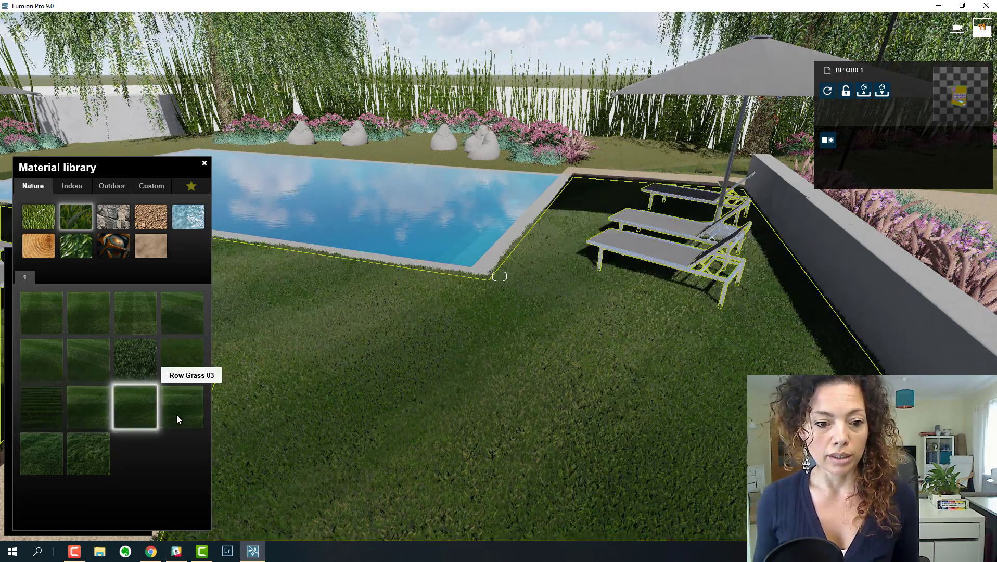
{"action": "left_click", "coordinate": [39, 453]}
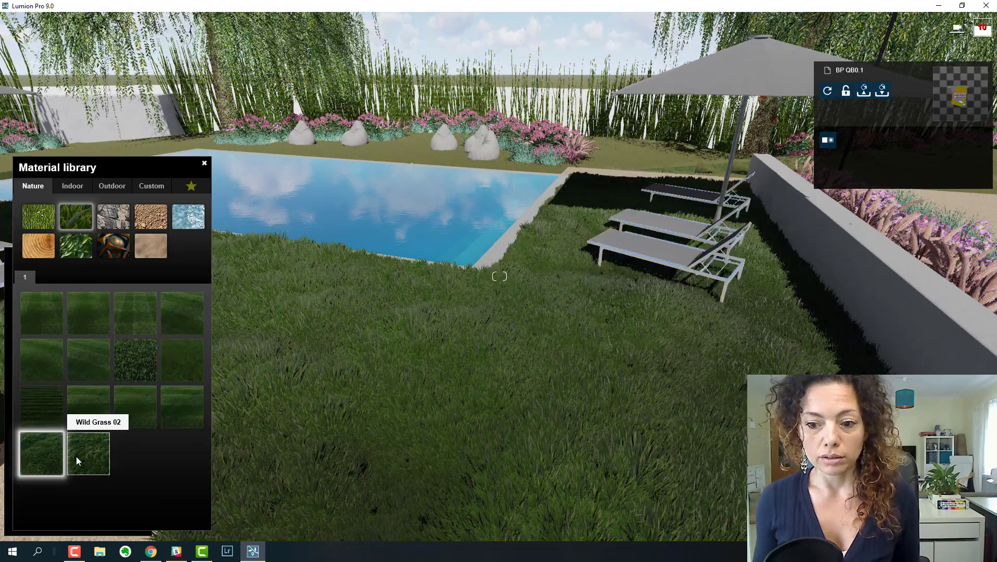
{"action": "left_click", "coordinate": [76, 457]}
Replace the landscape material of the lawn around the bean bags with the 3D grass Wild Grass 02.
{"action": "right_click_drag", "start_coordinate": [500, 277], "coordinate": [380, 203]}
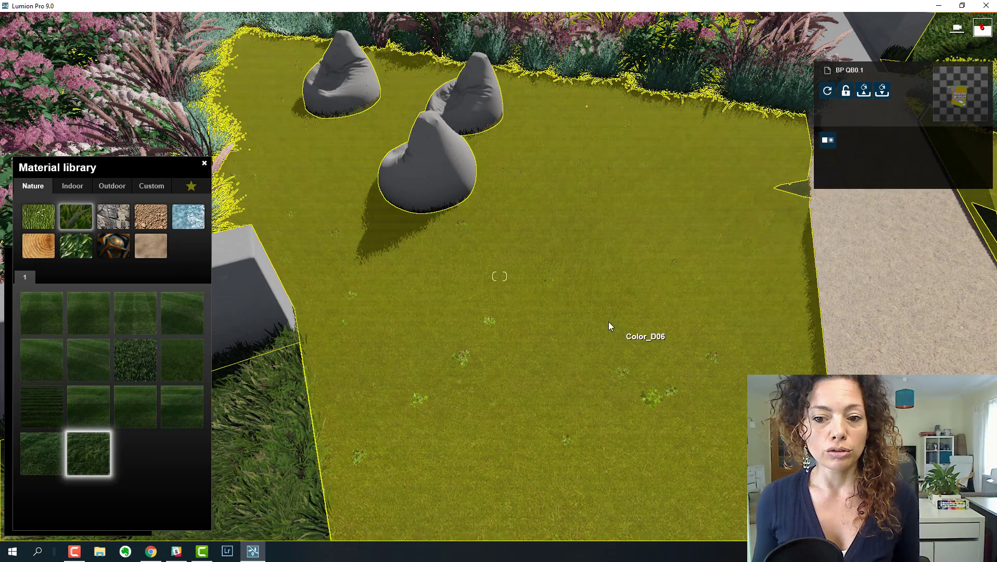
{"action": "left_click", "coordinate": [608, 322]}
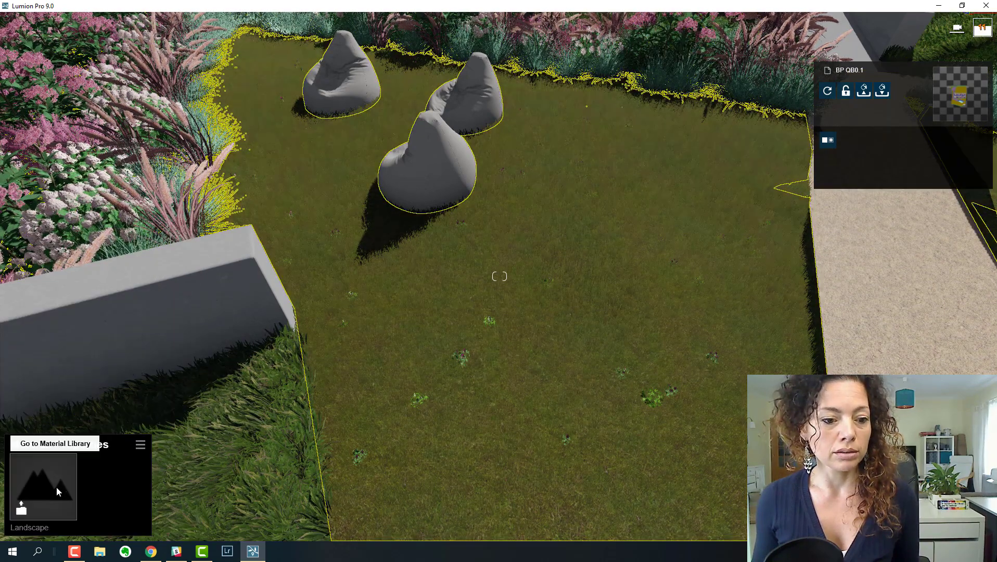
{"action": "left_click", "coordinate": [56, 487]}
{"action": "left_click", "coordinate": [36, 188]}
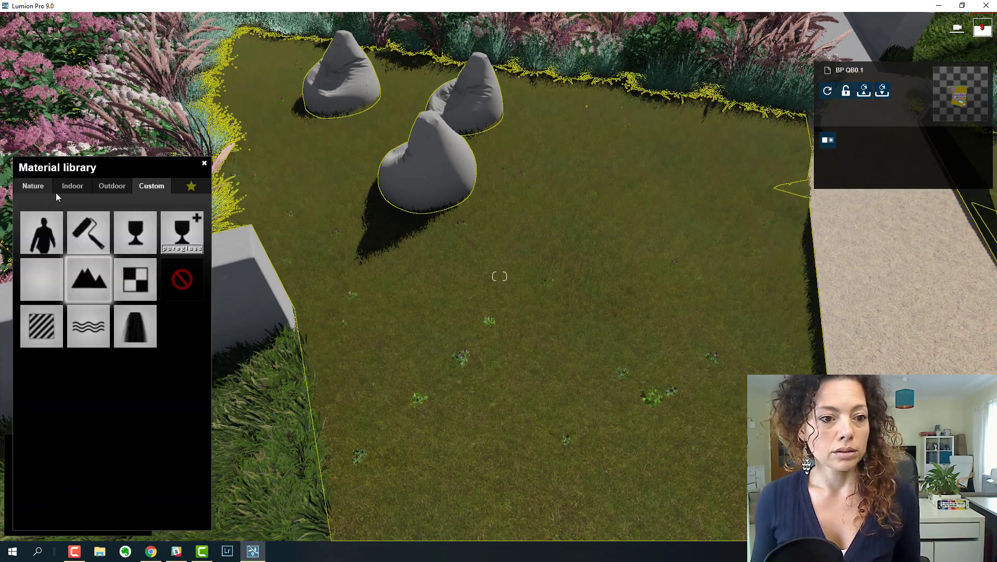
{"action": "left_click", "coordinate": [76, 216]}
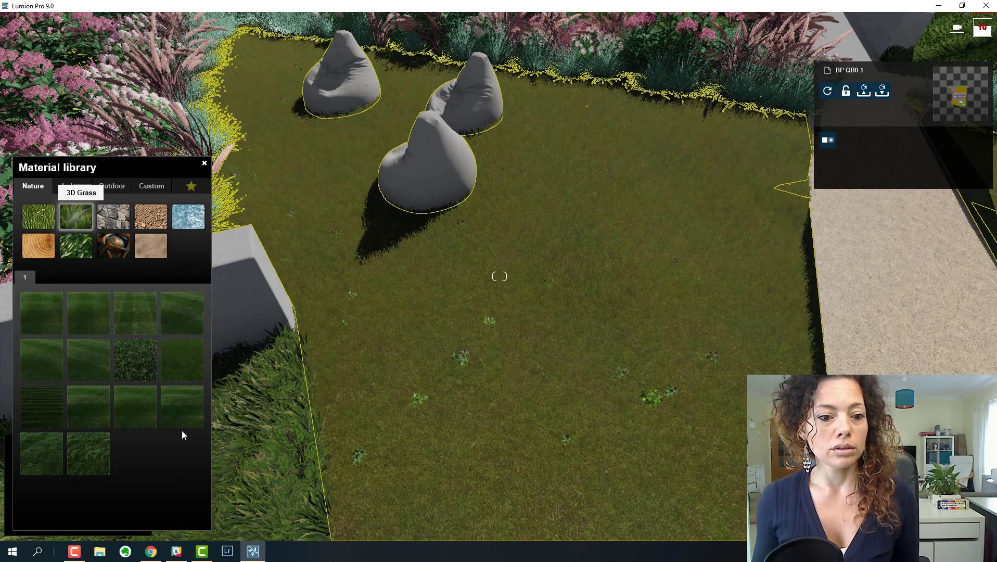
{"action": "left_click", "coordinate": [73, 453]}
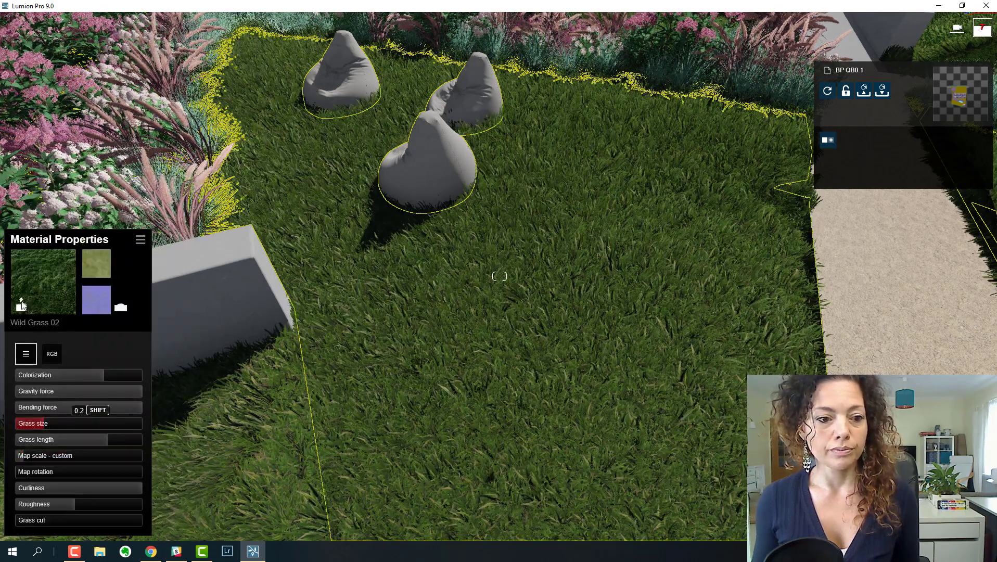
Change the bean bag lawn to Wild Grass 01 and reduce its grass size and grass length.
{"action": "left_click", "coordinate": [21, 291]}
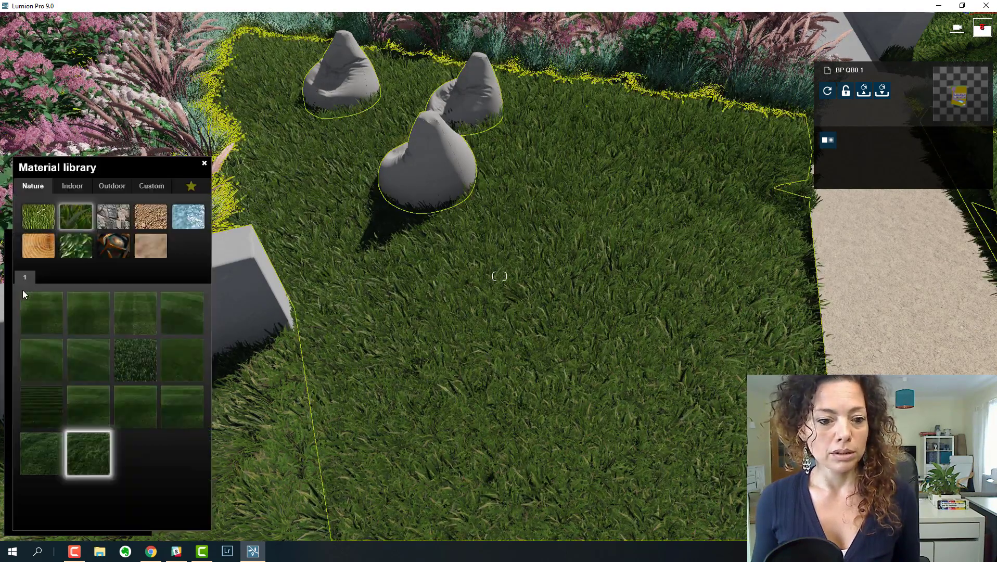
{"action": "left_click", "coordinate": [48, 456]}
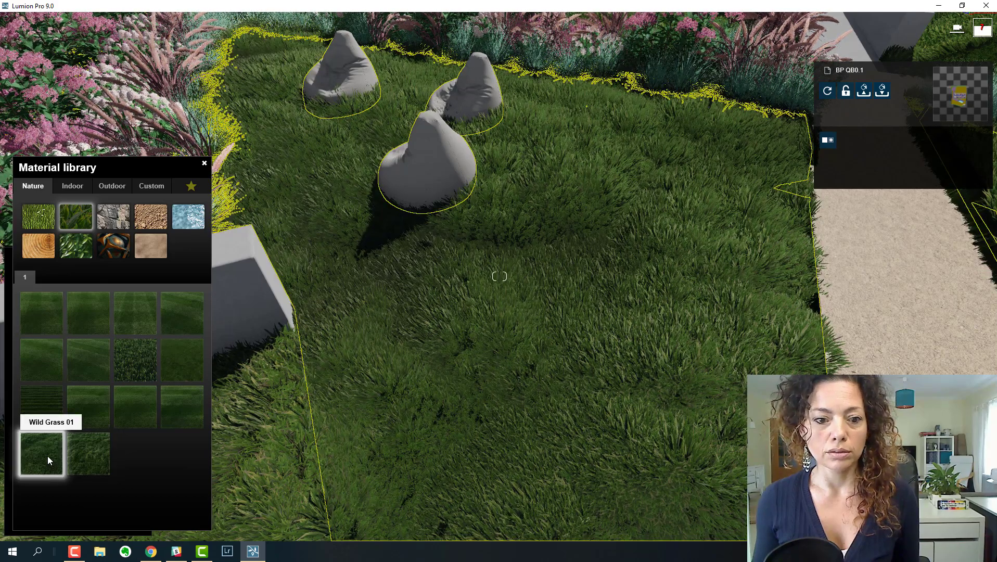
{"action": "left_click", "coordinate": [50, 458]}
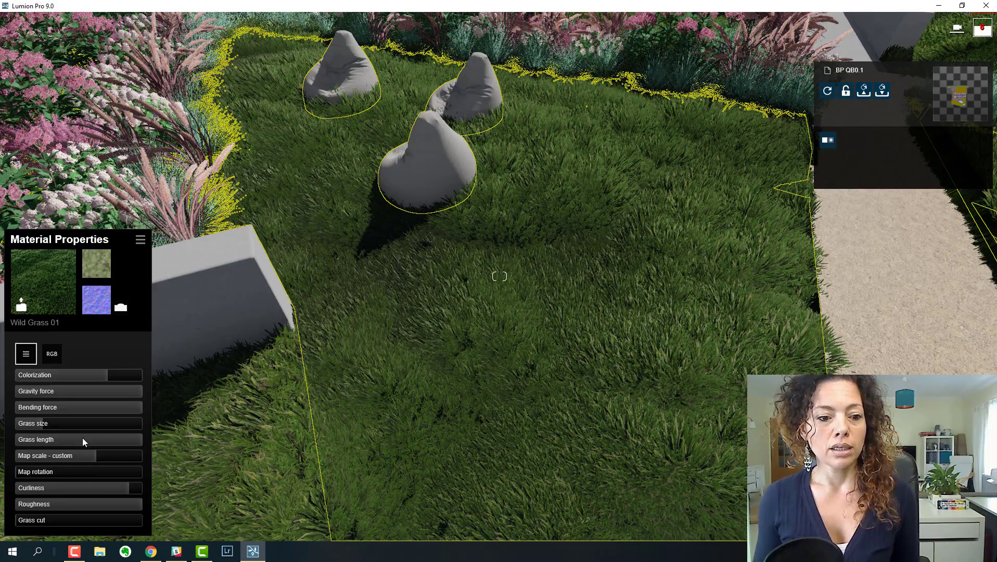
{"action": "left_click_drag", "start_coordinate": [38, 425], "coordinate": [85, 443]}
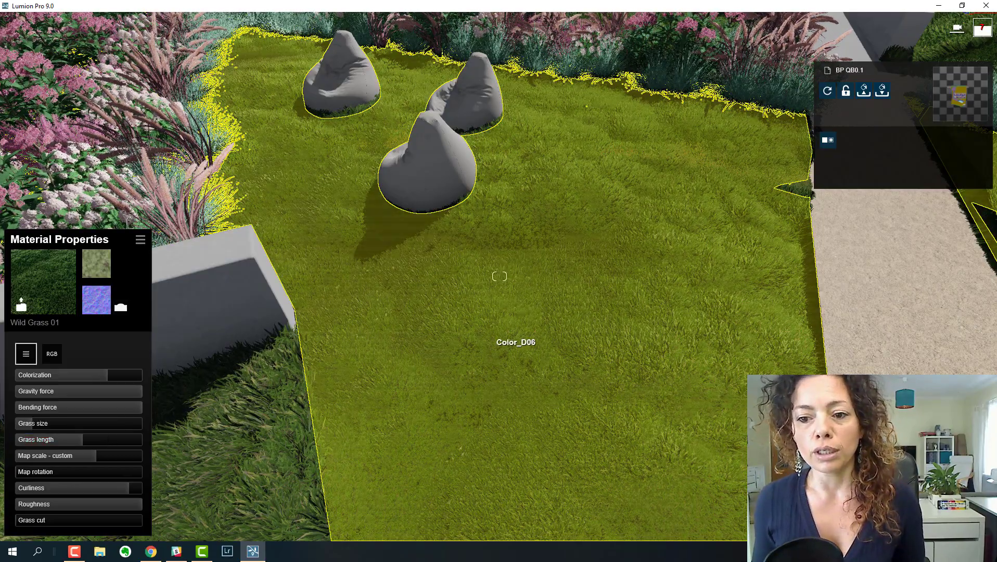
Fine-tune the bean bag lawn up close: grass size 0.2, try grass length 1.0 and bring it back to about half.
{"action": "key", "text": "w"}
{"action": "mouse_move", "coordinate": [499, 333]}
{"action": "right_mouse_down"}
{"action": "mouse_move", "coordinate": [499, 401]}
{"action": "mouse_move", "coordinate": [499, 336]}
{"action": "right_mouse_up"}
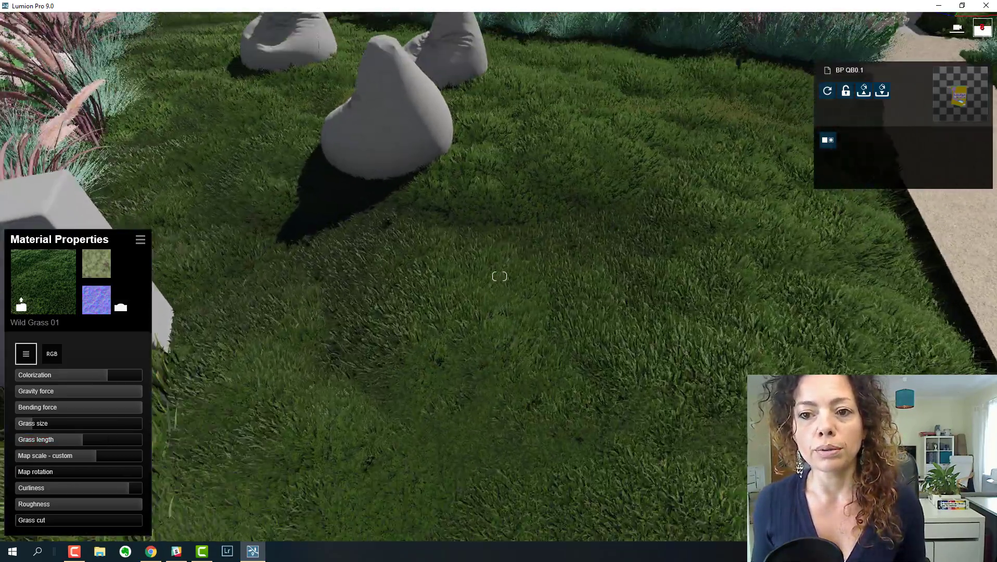
{"action": "scroll", "coordinate": [499, 277], "scroll_direction": "up", "scroll_amount": 5}
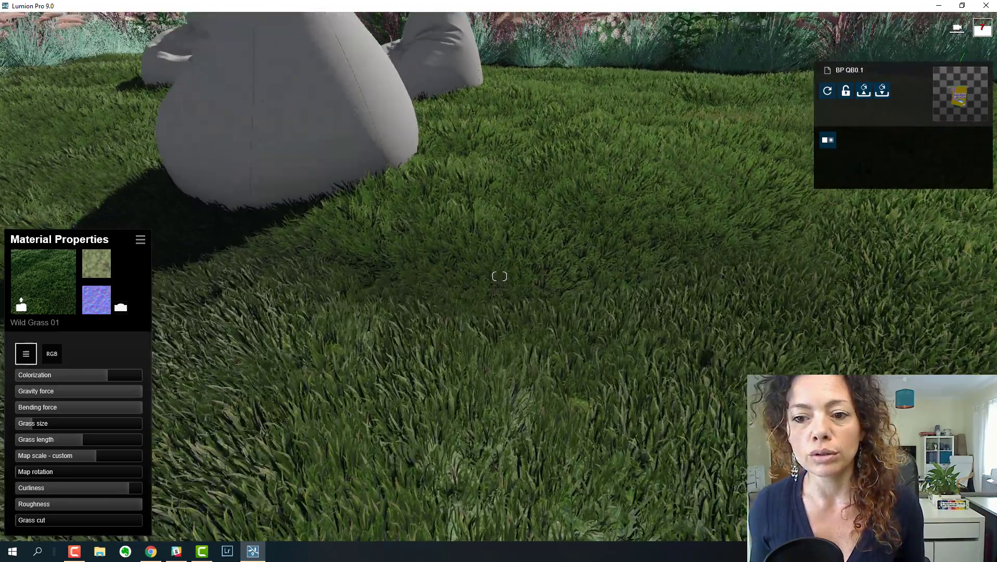
{"action": "right_click_drag", "start_coordinate": [499, 406], "coordinate": [496, 349]}
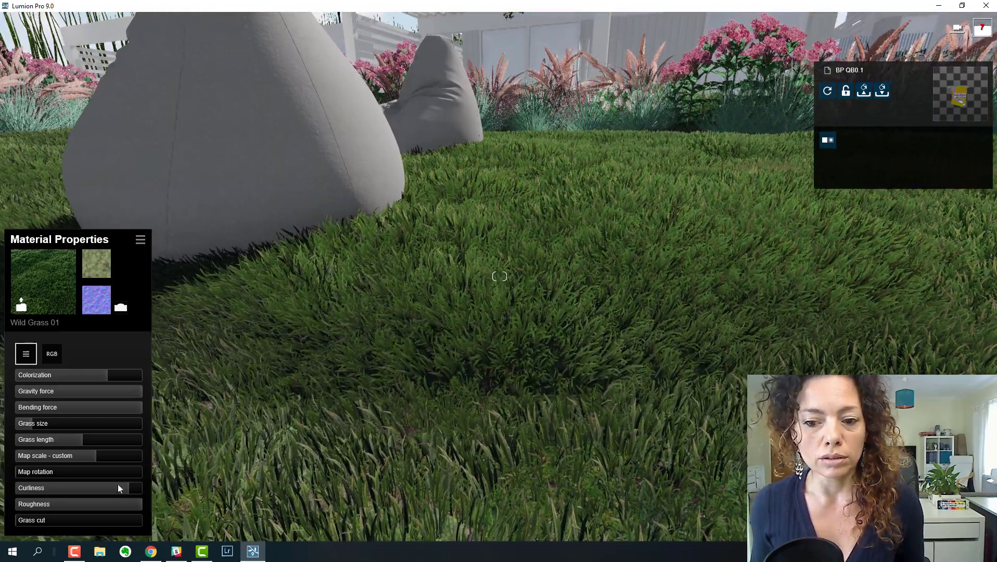
{"action": "mouse_move", "coordinate": [46, 425]}
{"action": "left_mouse_down"}
{"action": "mouse_move", "coordinate": [106, 424]}
{"action": "mouse_move", "coordinate": [30, 423]}
{"action": "left_mouse_up"}
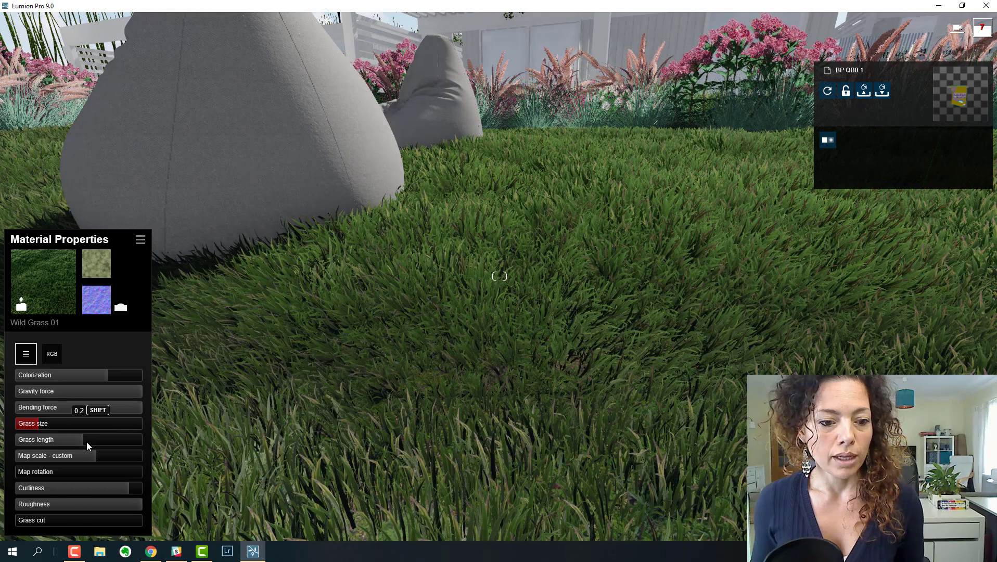
{"action": "left_click_drag", "start_coordinate": [86, 440], "coordinate": [158, 439]}
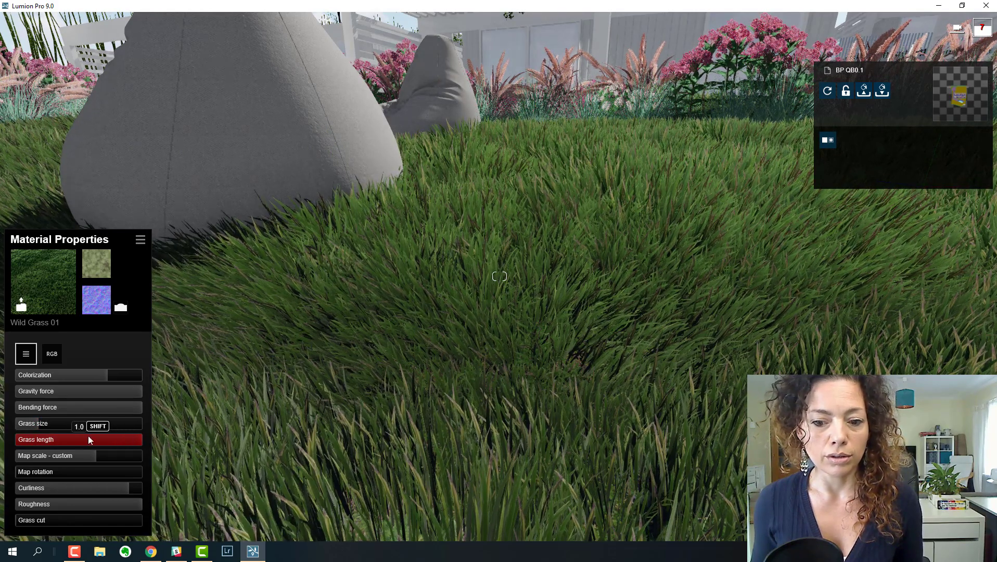
{"action": "mouse_move", "coordinate": [88, 440]}
{"action": "left_mouse_down"}
{"action": "mouse_move", "coordinate": [61, 437]}
{"action": "mouse_move", "coordinate": [81, 439]}
{"action": "left_mouse_up"}
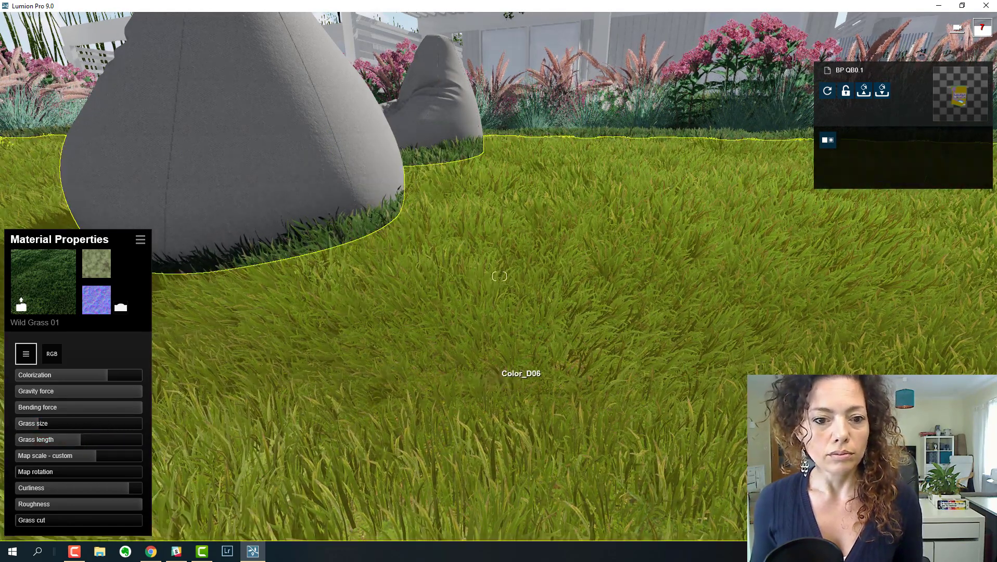
Apply Clean Cut Grass to the pool lawn and inspect it at eye level.
{"action": "right_click_drag", "start_coordinate": [496, 367], "coordinate": [144, 281]}
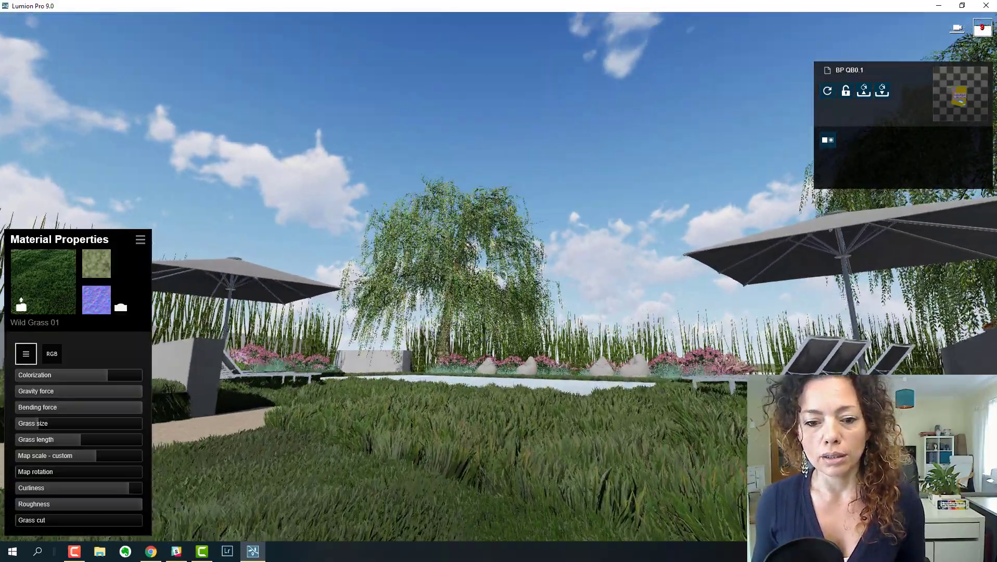
{"action": "right_click_drag", "start_coordinate": [469, 260], "coordinate": [489, 370]}
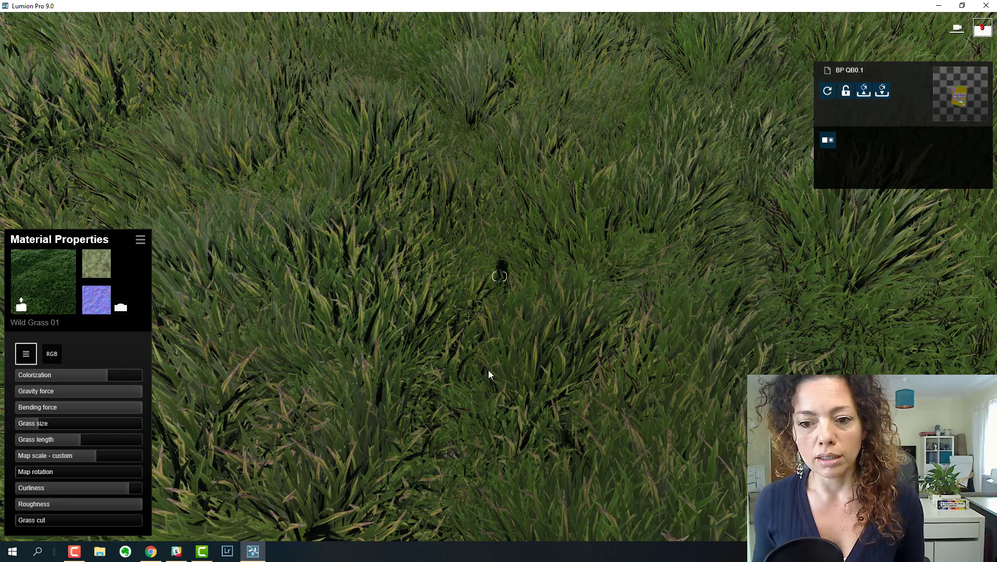
{"action": "scroll", "coordinate": [474, 176], "scroll_direction": "down", "scroll_amount": 3}
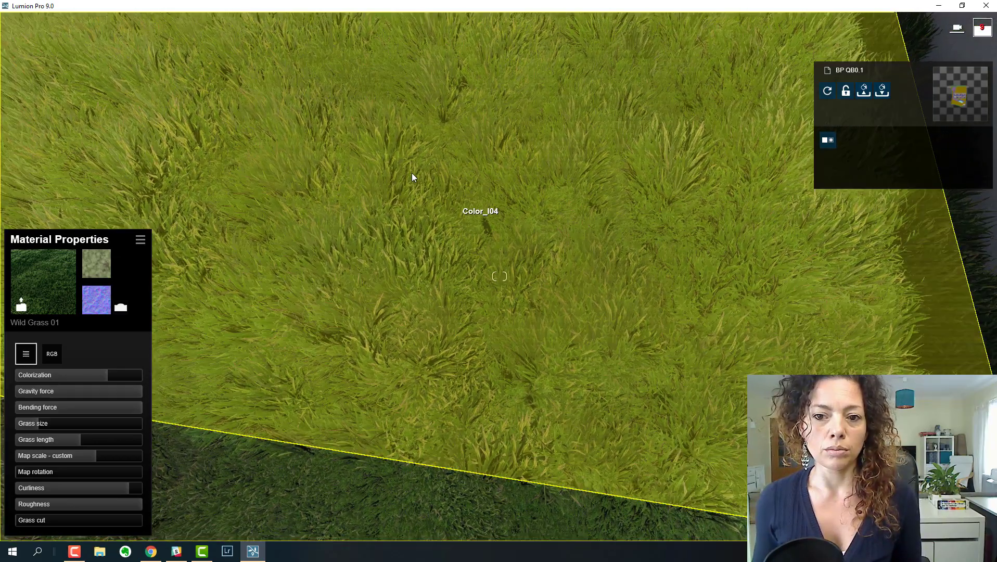
{"action": "left_click", "coordinate": [400, 185]}
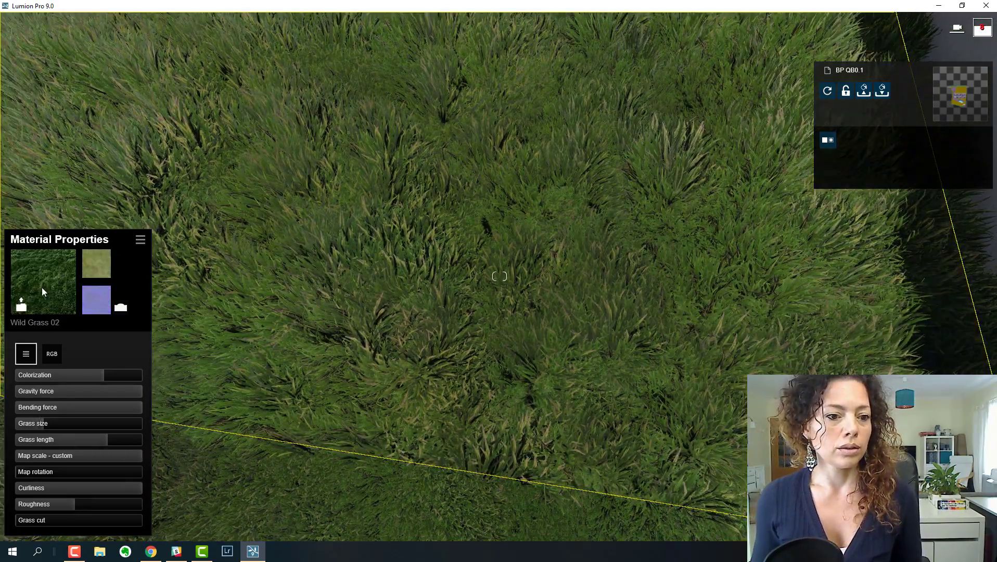
{"action": "left_click", "coordinate": [40, 286]}
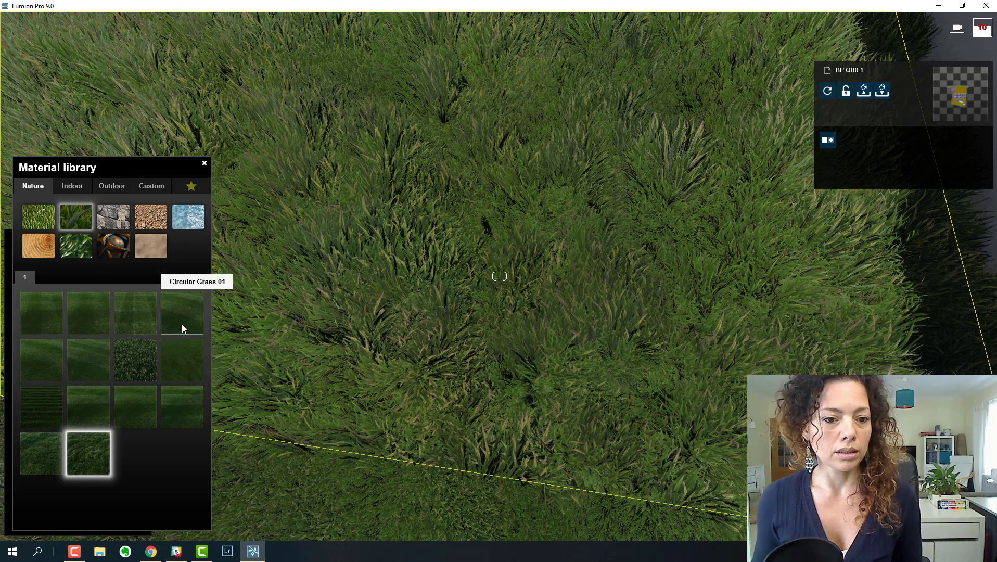
{"action": "left_click", "coordinate": [146, 364]}
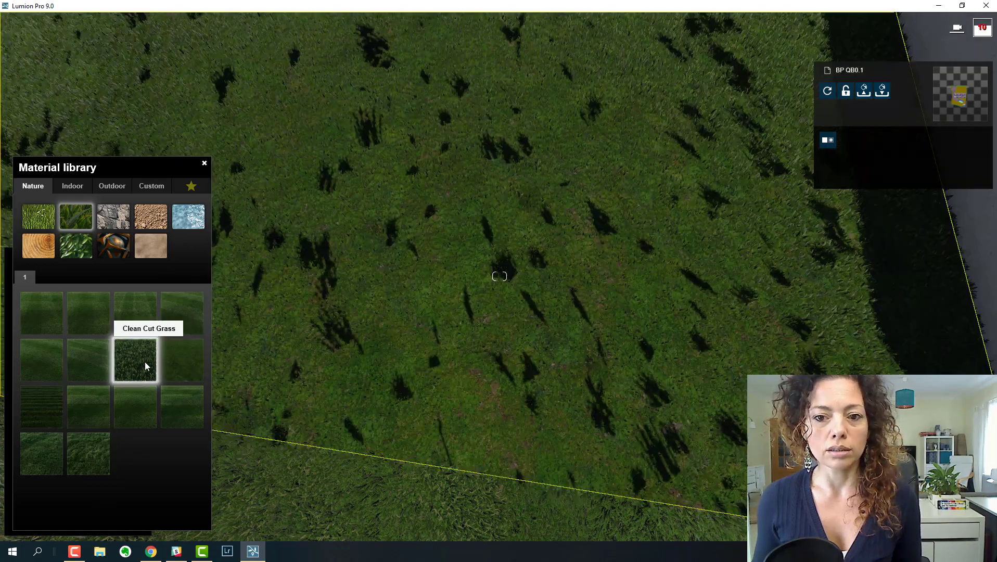
{"action": "key", "text": "w"}
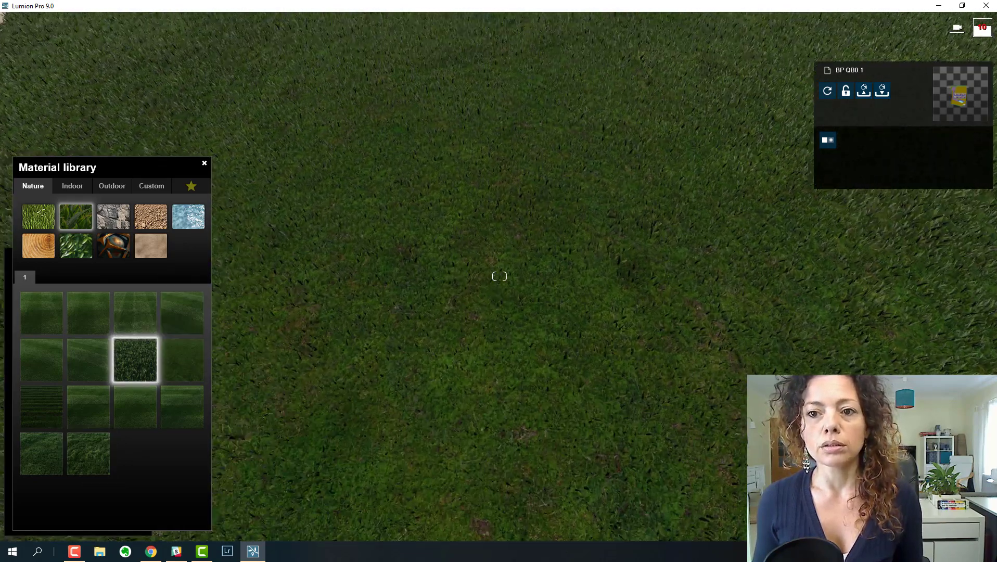
{"action": "right_click_drag", "start_coordinate": [480, 342], "coordinate": [480, 250]}
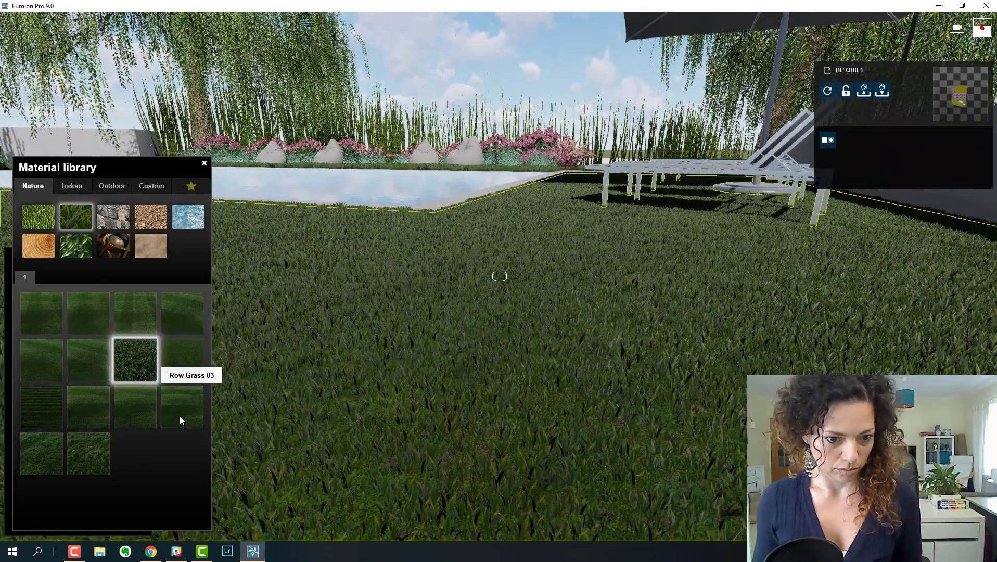
Try Row Grass 03 on the pool lawn and view its stripes from close by and from above.
{"action": "left_click", "coordinate": [181, 419]}
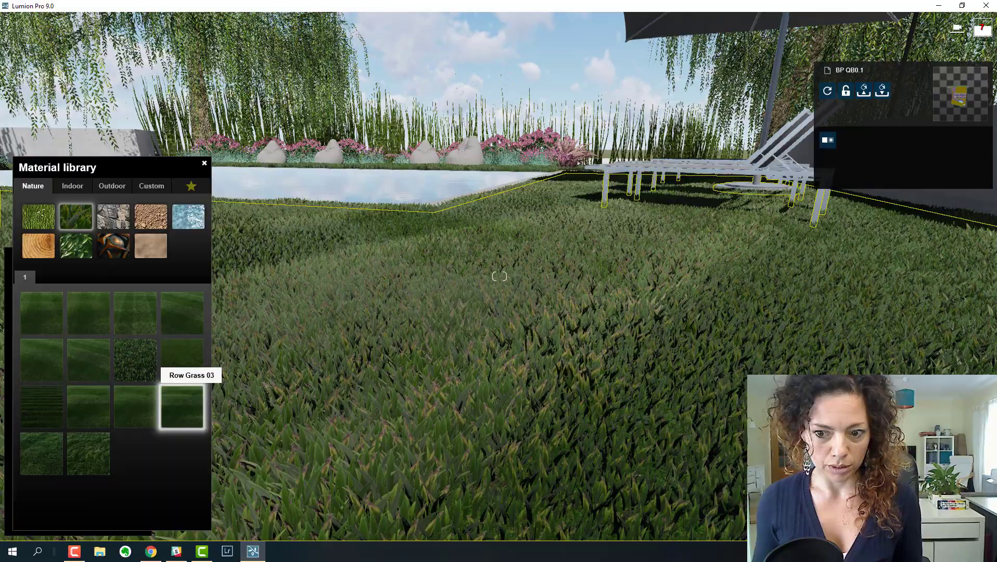
{"action": "key", "text": "q"}
{"action": "right_click_drag", "start_coordinate": [500, 276], "coordinate": [500, 318]}
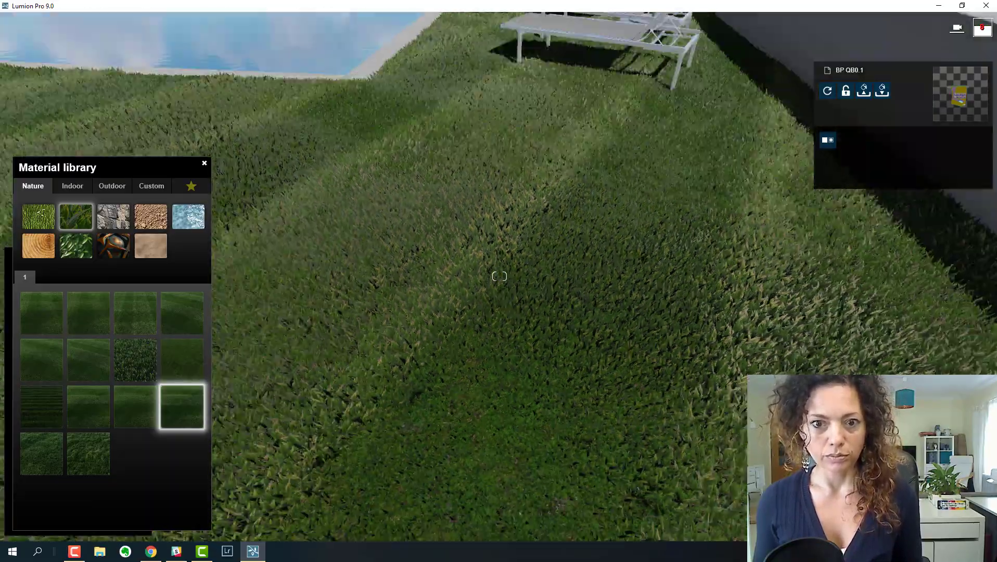
{"action": "key", "text": "s"}
{"action": "right_click_drag", "start_coordinate": [500, 276], "coordinate": [458, 302]}
{"action": "key", "text": "w"}
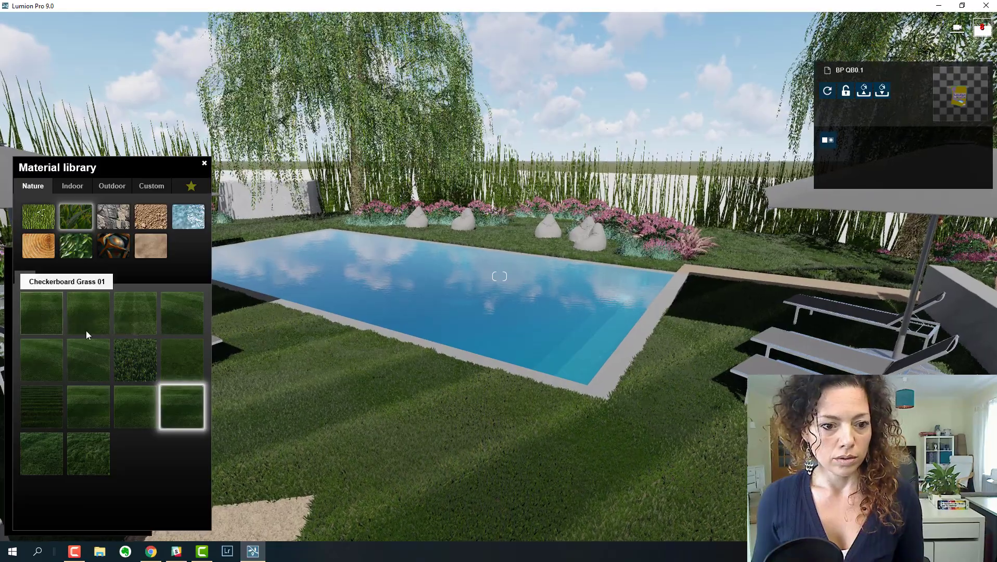
Try Checkerboard Grass 01 on the pool lawn and view its pattern from higher up.
{"action": "left_click", "coordinate": [42, 314]}
{"action": "right_click_drag", "start_coordinate": [392, 371], "coordinate": [497, 448]}
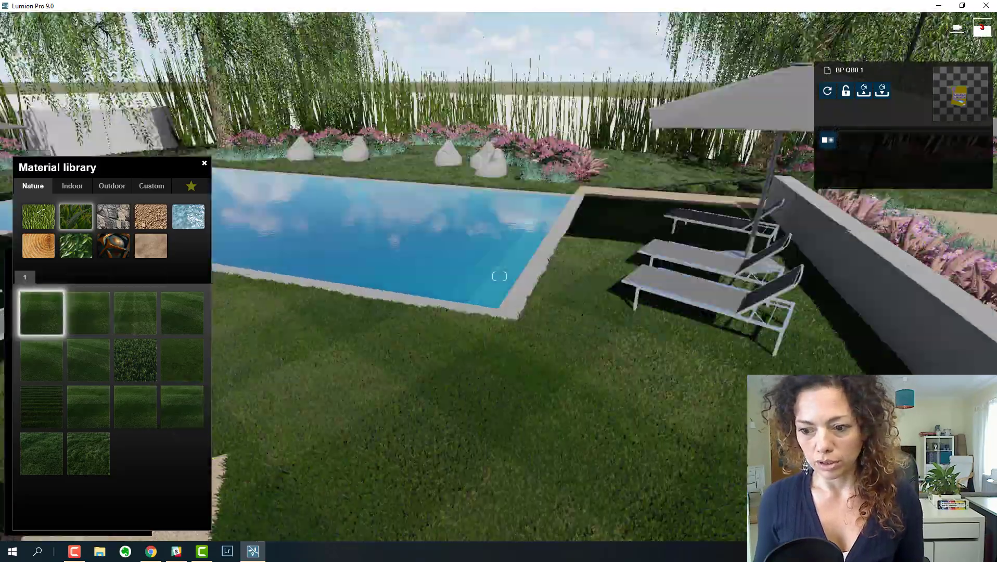
{"action": "right_click_drag", "start_coordinate": [500, 276], "coordinate": [397, 404]}
{"action": "key", "text": "s"}
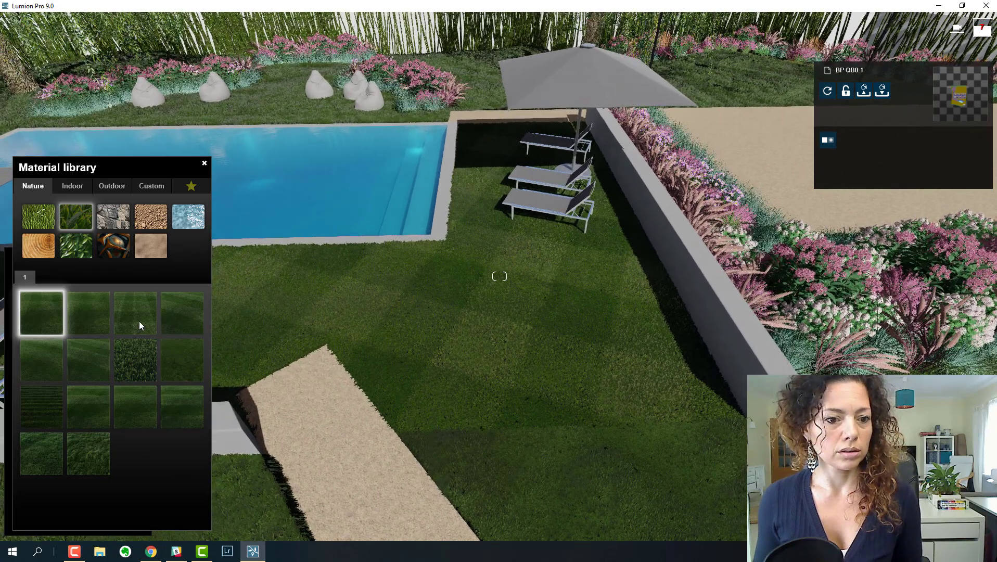
Apply Circular Grass 02 to the pool lawn and inspect the blades near the loungers.
{"action": "left_click", "coordinate": [46, 362]}
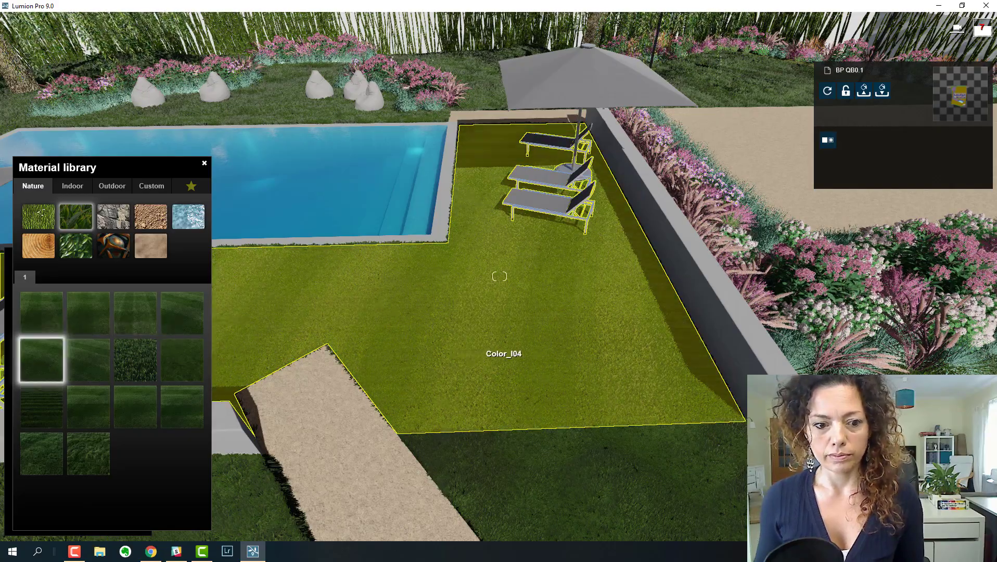
{"action": "key", "text": "w"}
{"action": "right_click_drag", "start_coordinate": [501, 353], "coordinate": [529, 396]}
{"action": "key", "text": "w"}
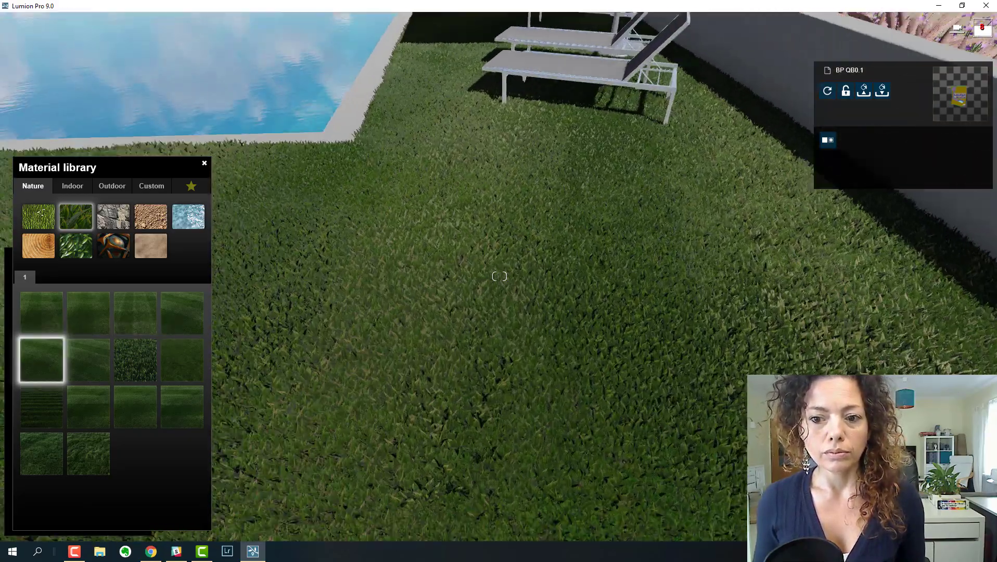
{"action": "right_click_drag", "start_coordinate": [500, 277], "coordinate": [477, 240]}
{"action": "scroll", "coordinate": [499, 276], "scroll_direction": "down", "scroll_amount": 5}
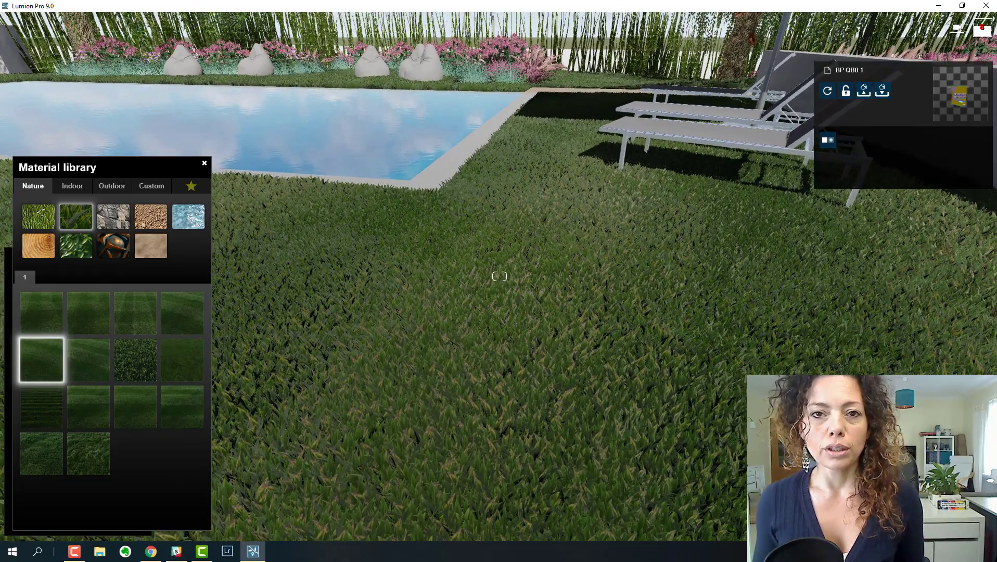
{"action": "right_click_drag", "start_coordinate": [500, 277], "coordinate": [468, 241]}
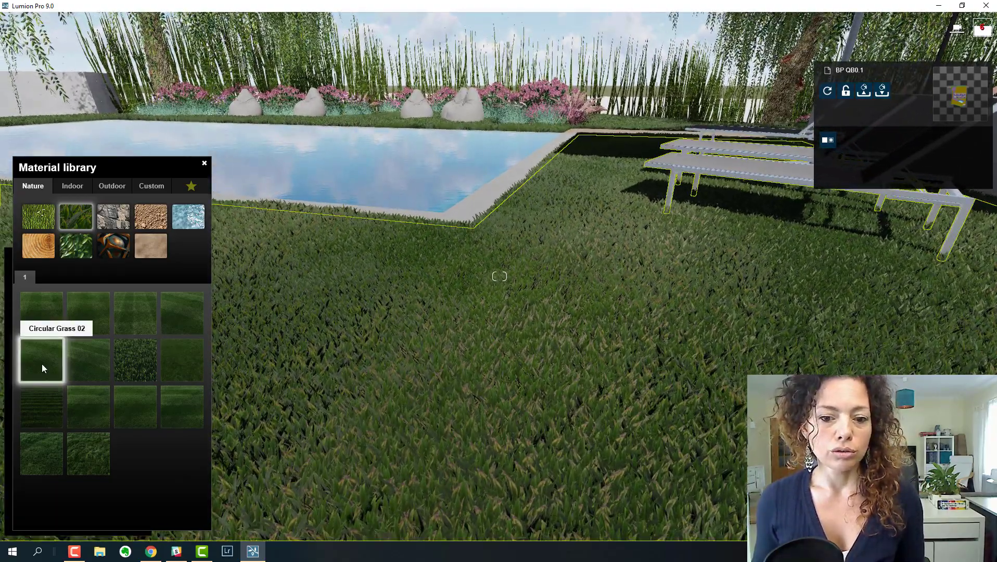
Slightly increase the grass size and grass length of the pool lawn's Circular Grass 02.
{"action": "left_click", "coordinate": [42, 368]}
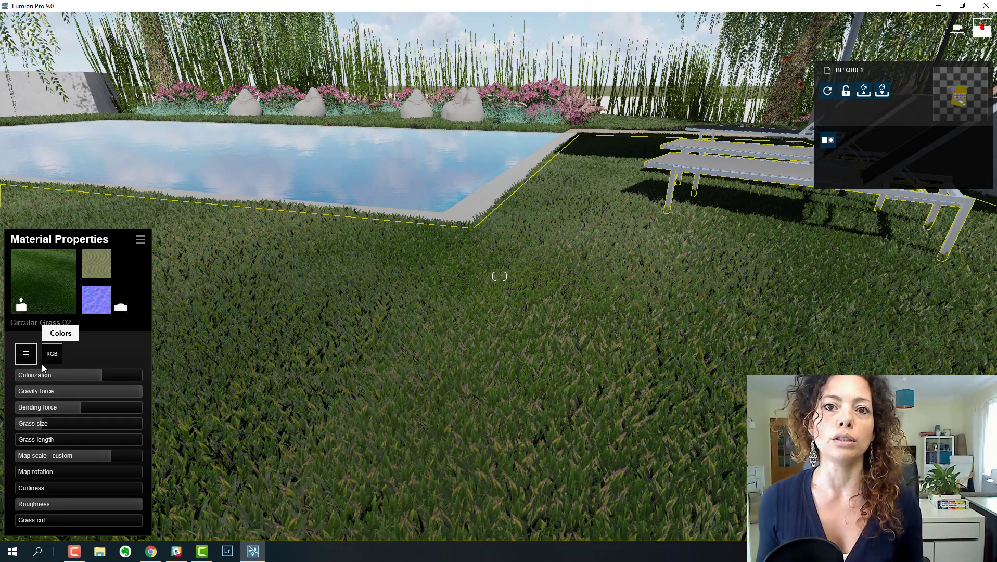
{"action": "mouse_move", "coordinate": [105, 377]}
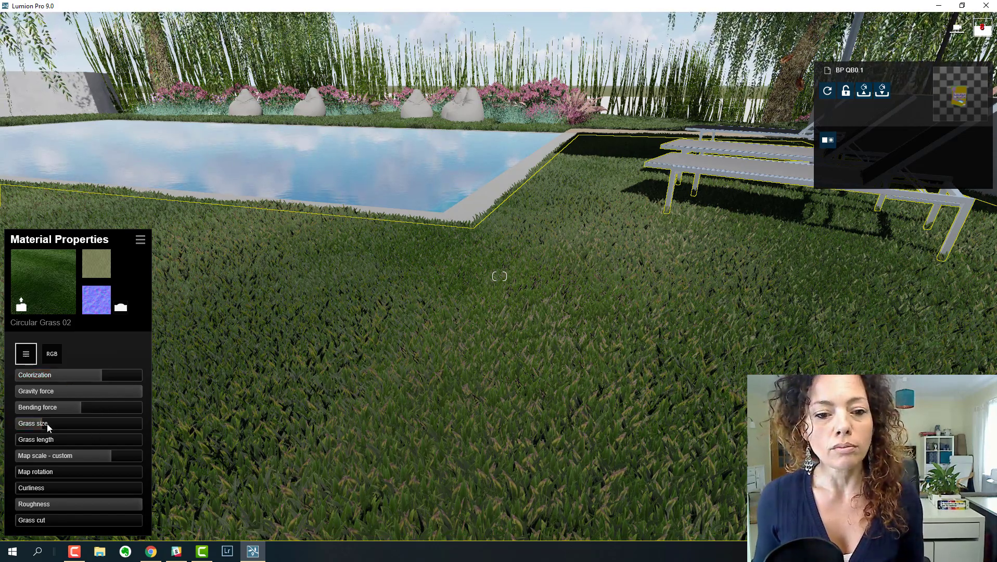
{"action": "left_click_drag", "start_coordinate": [48, 424], "coordinate": [35, 439]}
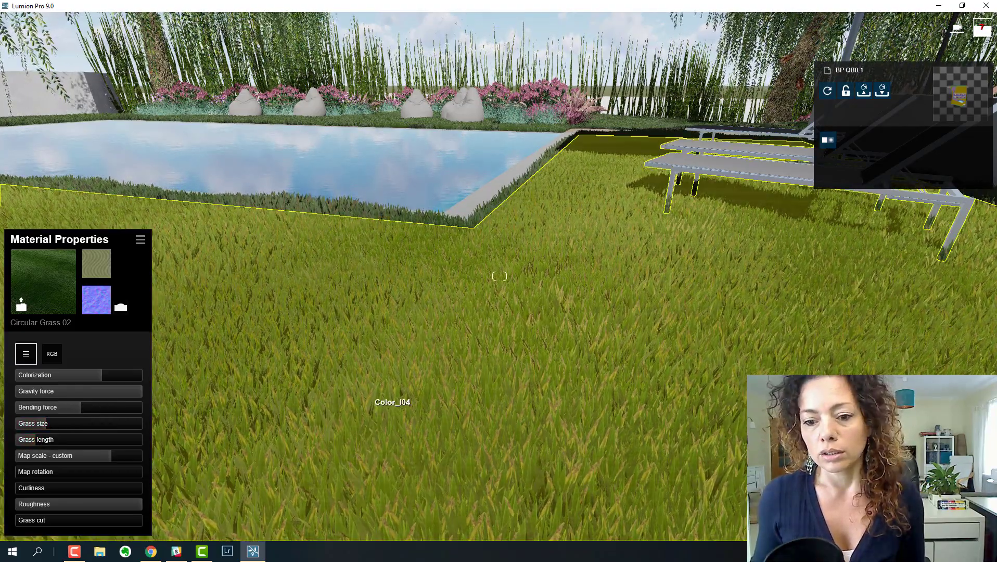
Add slight curliness to the pool lawn's grass, lower its roughness and set the grass cut to 0.8.
{"action": "key", "text": "w"}
{"action": "right_click_drag", "start_coordinate": [374, 401], "coordinate": [500, 302]}
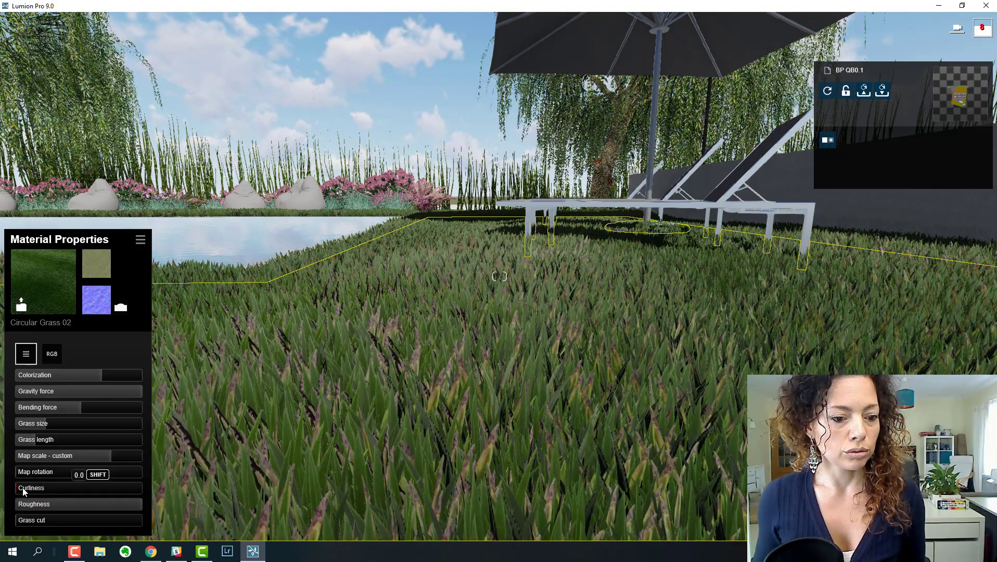
{"action": "left_click_drag", "start_coordinate": [32, 492], "coordinate": [41, 492]}
{"action": "mouse_move", "coordinate": [136, 507]}
{"action": "left_mouse_down"}
{"action": "mouse_move", "coordinate": [92, 505]}
{"action": "mouse_move", "coordinate": [133, 522]}
{"action": "left_mouse_up"}
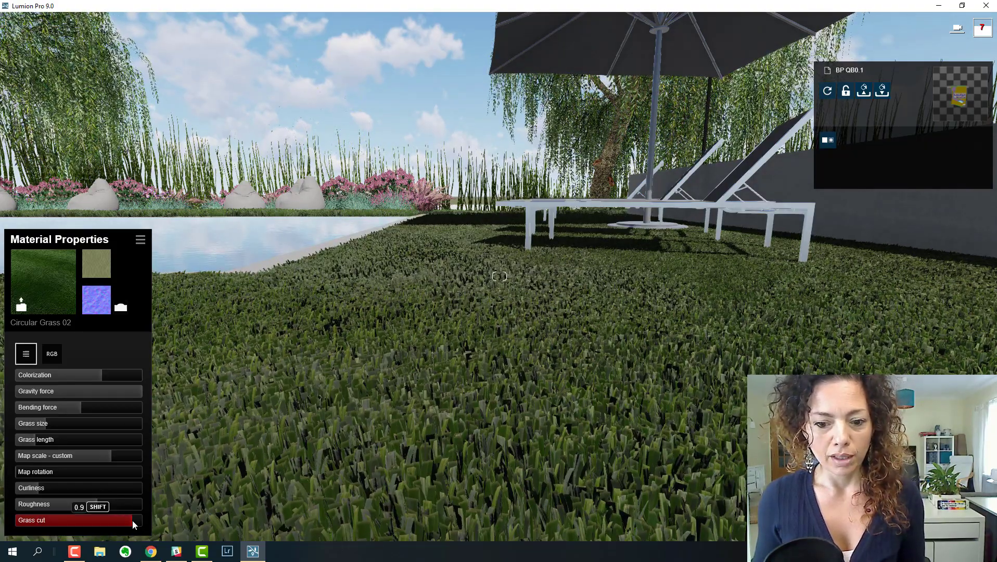
{"action": "left_click_drag", "start_coordinate": [132, 520], "coordinate": [113, 523]}
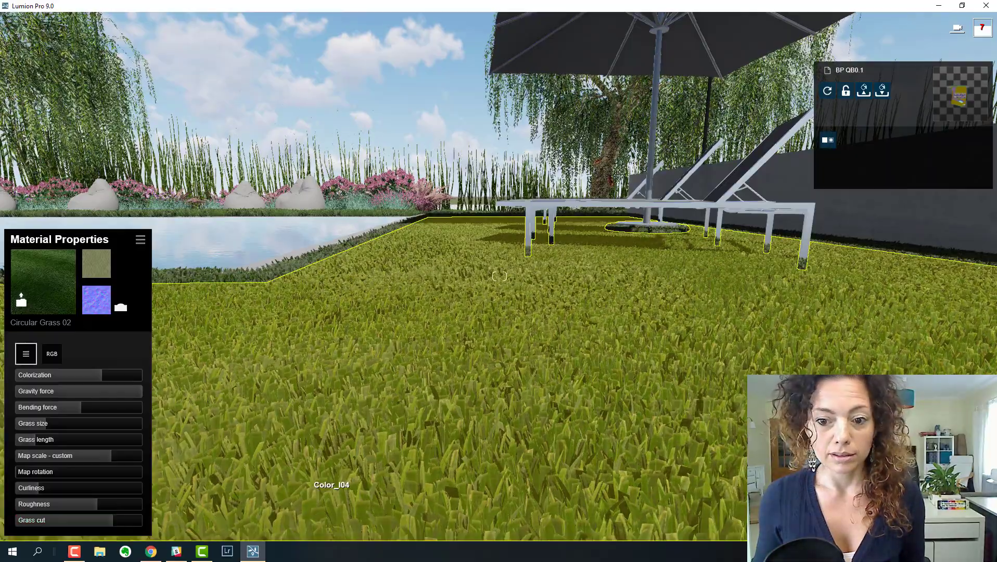
Reduce the pool lawn's grass cut to about halfway, judging it from farther back, and save the material changes.
{"action": "right_click_drag", "start_coordinate": [313, 480], "coordinate": [227, 532]}
{"action": "right_click_drag", "start_coordinate": [499, 276], "coordinate": [461, 130]}
{"action": "key", "text": "s"}
{"action": "key", "text": "q"}
{"action": "key", "text": "q"}
{"action": "key", "text": "s"}
{"action": "key", "text": "w"}
{"action": "key", "text": "w"}
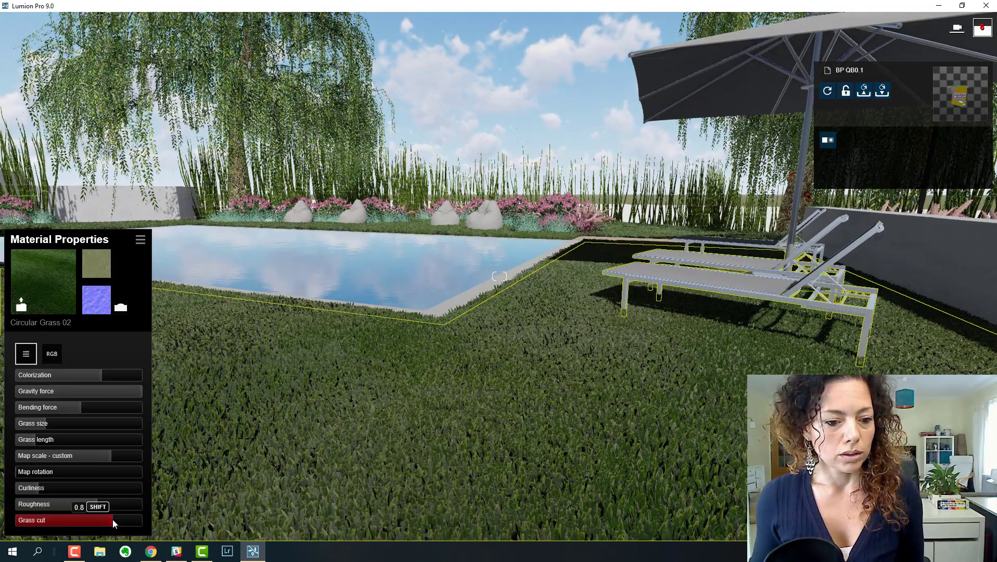
{"action": "left_click_drag", "start_coordinate": [113, 519], "coordinate": [118, 520]}
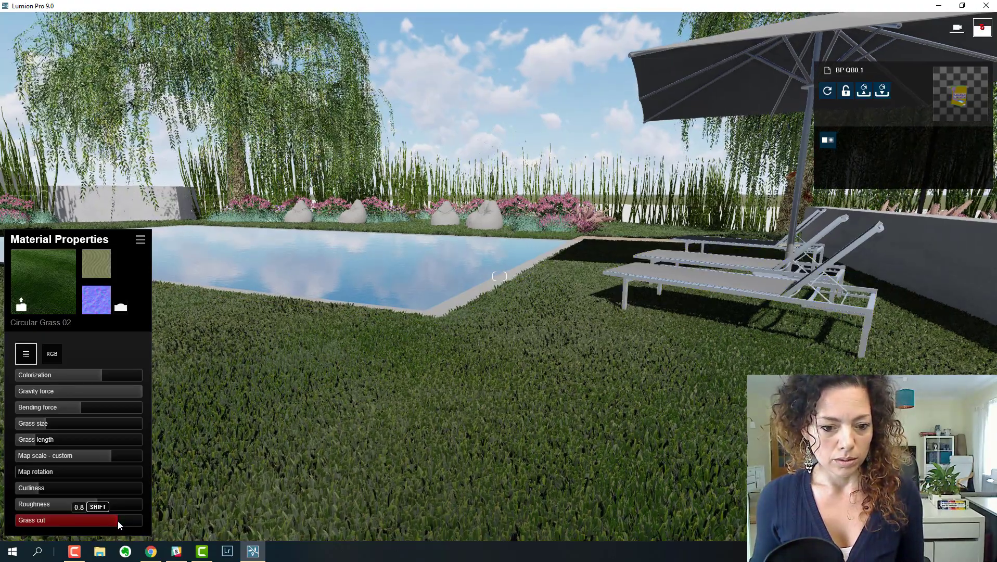
{"action": "left_click_drag", "start_coordinate": [109, 521], "coordinate": [79, 521]}
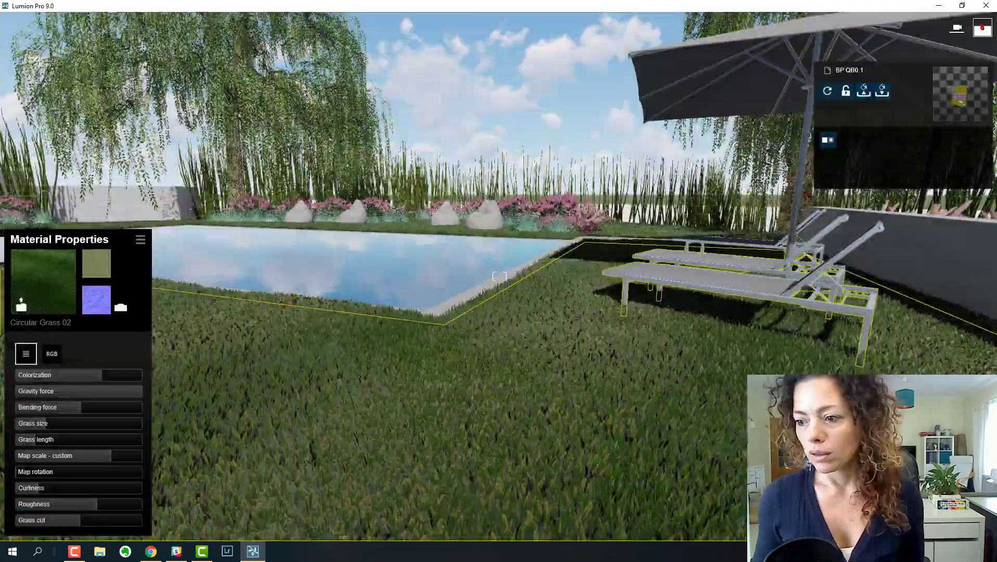
{"action": "left_click", "coordinate": [945, 521]}
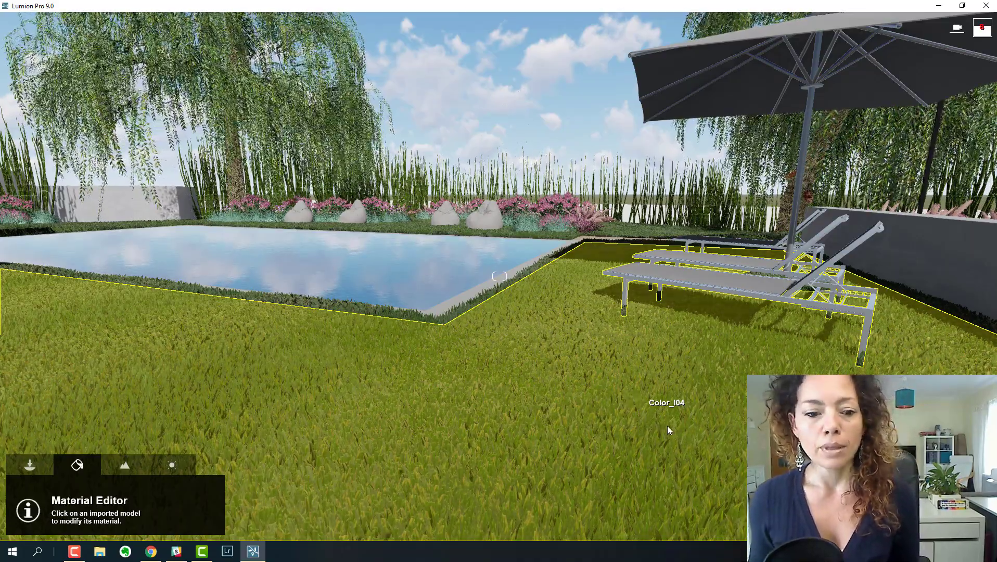
Inspect the finished pool lawn at ground level, around the loungers, parasol and pool edge.
{"action": "right_click_drag", "start_coordinate": [483, 365], "coordinate": [188, 369]}
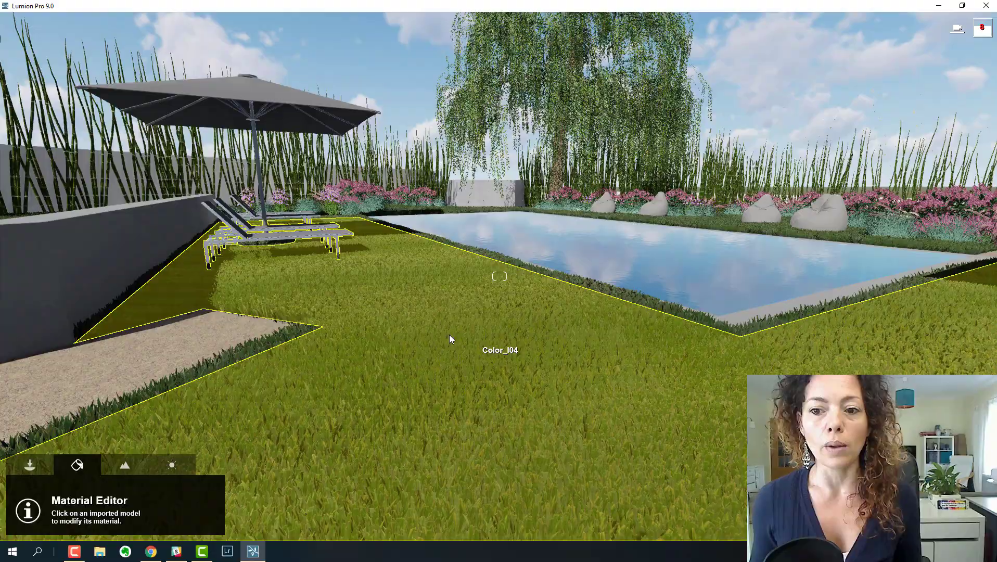
{"action": "right_click_drag", "start_coordinate": [449, 335], "coordinate": [764, 338]}
{"action": "key", "text": "w"}
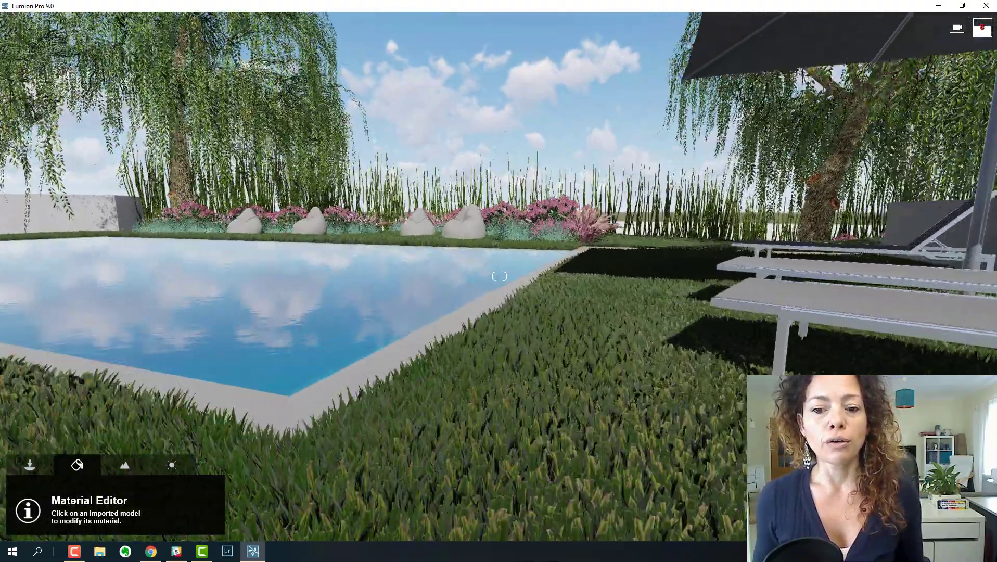
{"action": "key", "text": "w"}
{"action": "right_click_drag", "start_coordinate": [500, 276], "coordinate": [653, 280]}
{"action": "key", "text": "w"}
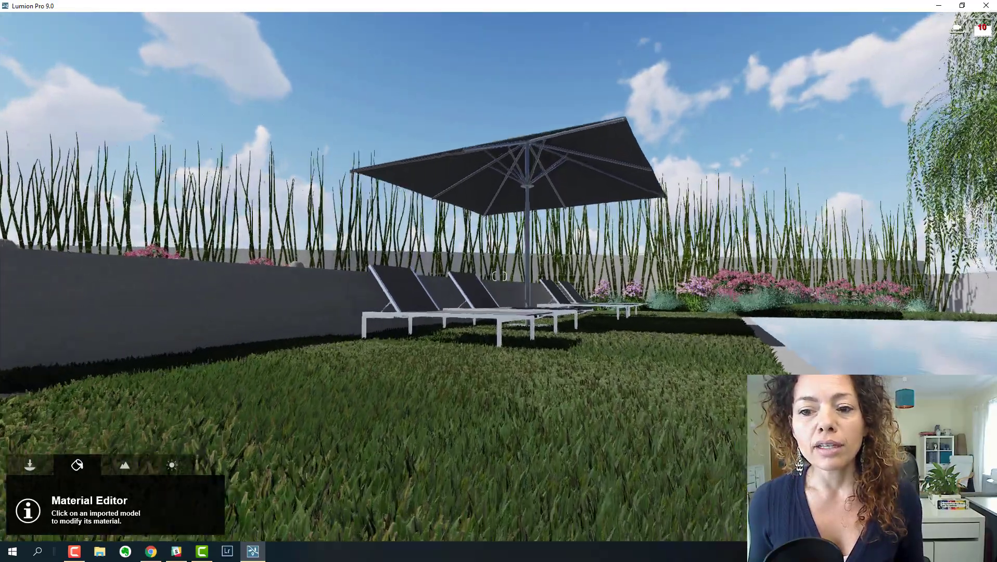
{"action": "key", "text": "w"}
{"action": "right_click_drag", "start_coordinate": [500, 276], "coordinate": [674, 277]}
{"action": "right_click_drag", "start_coordinate": [521, 335], "coordinate": [567, 335]}
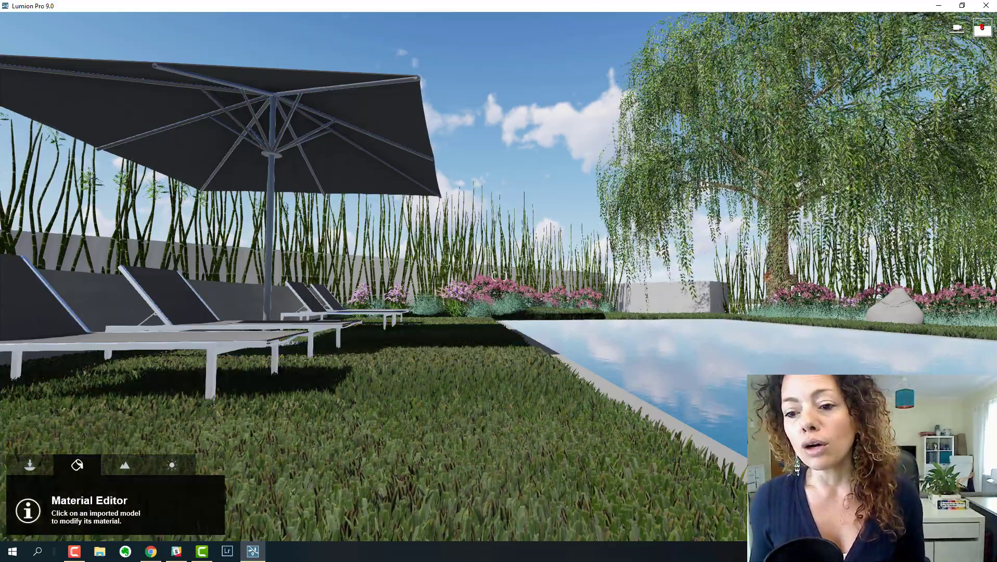
View the pool lawn from above to compare its grass with the surrounding lawns and paths.
{"action": "right_click_drag", "start_coordinate": [476, 339], "coordinate": [568, 367]}
{"action": "right_click_drag", "start_coordinate": [499, 276], "coordinate": [499, 276]}
{"action": "key", "text": "s"}
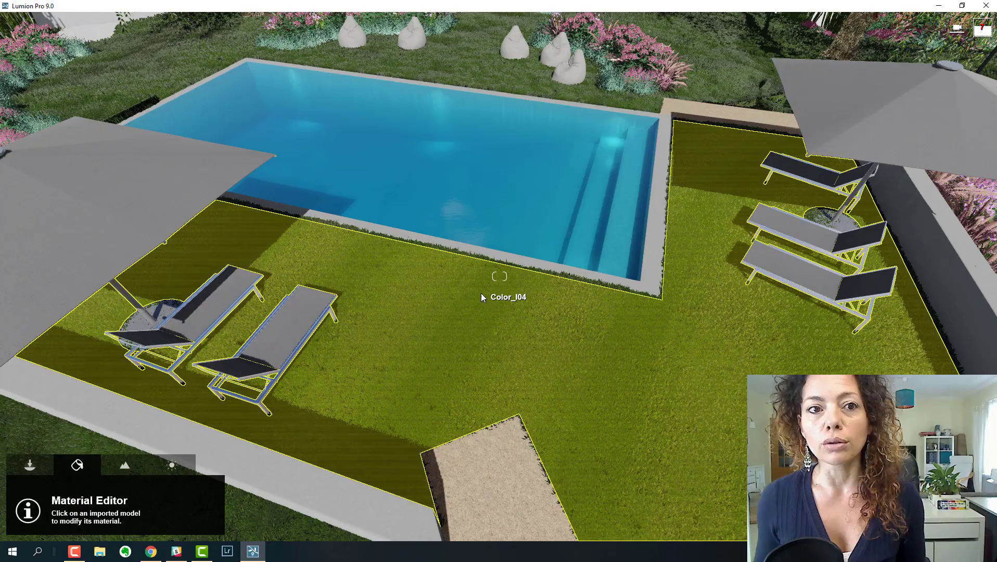
{"action": "right_click_drag", "start_coordinate": [481, 293], "coordinate": [692, 318]}
{"action": "key", "text": "s"}
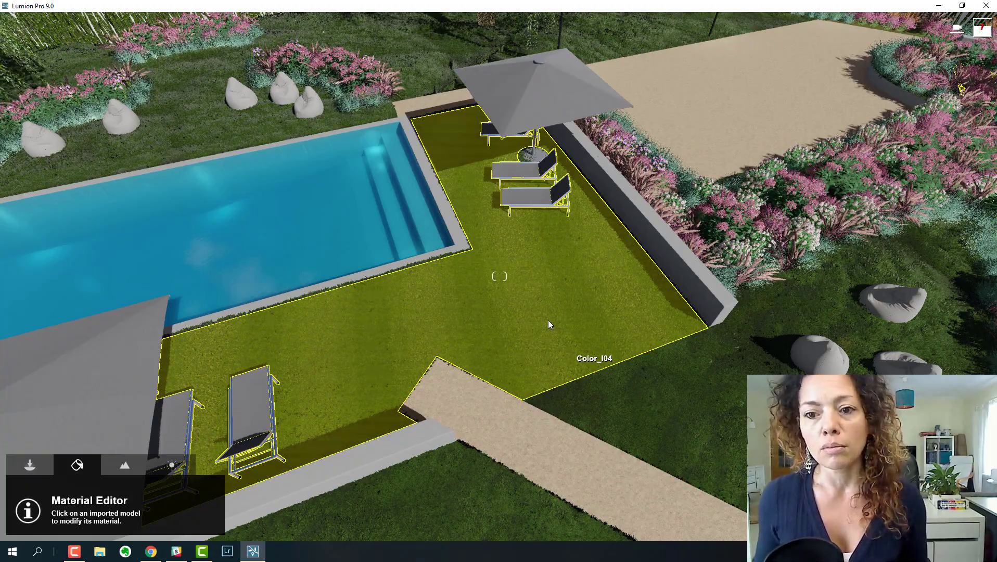
{"action": "right_click_drag", "start_coordinate": [552, 325], "coordinate": [499, 208]}
{"action": "key", "text": "w"}
{"action": "right_click_drag", "start_coordinate": [499, 276], "coordinate": [514, 293]}
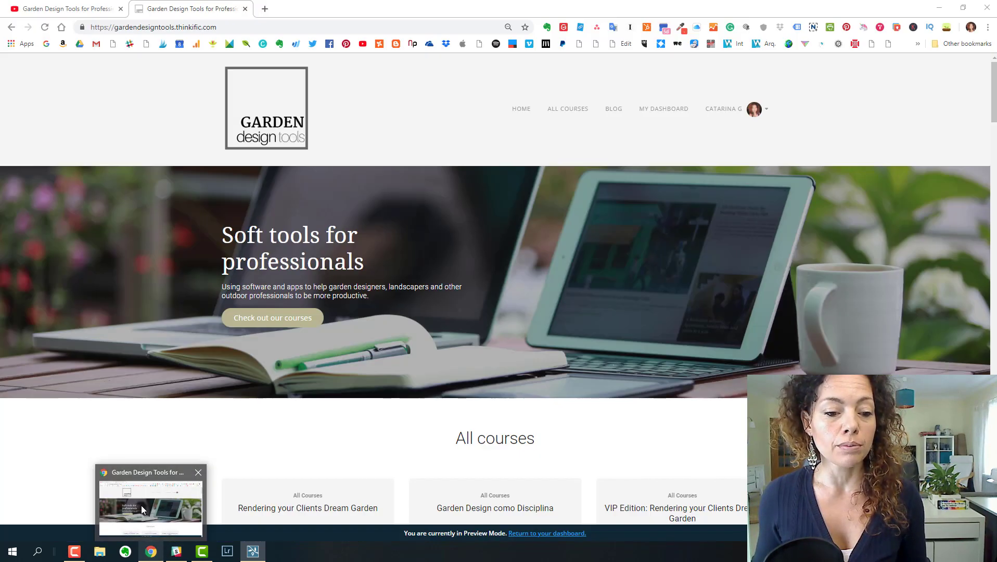
Switch to Chrome and look through the Garden Design Tools course website and the Garden Design Tools for Professionals YouTube channel.
{"action": "left_click", "coordinate": [141, 505]}
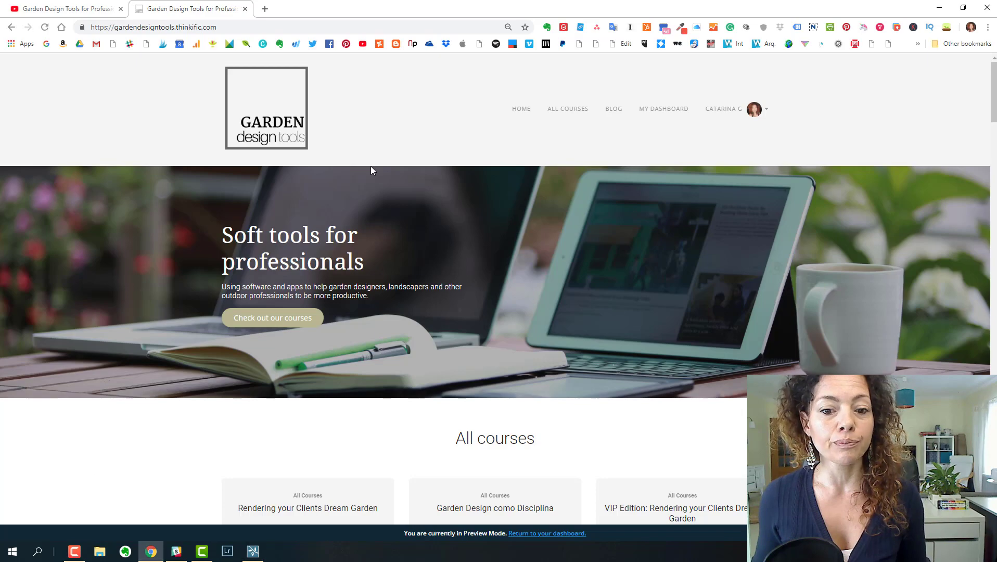
{"action": "scroll", "coordinate": [461, 305], "scroll_direction": "down", "scroll_amount": 10}
{"action": "scroll", "coordinate": [461, 305], "scroll_direction": "down", "scroll_amount": 4}
{"action": "scroll", "coordinate": [461, 304], "scroll_direction": "up", "scroll_amount": 10}
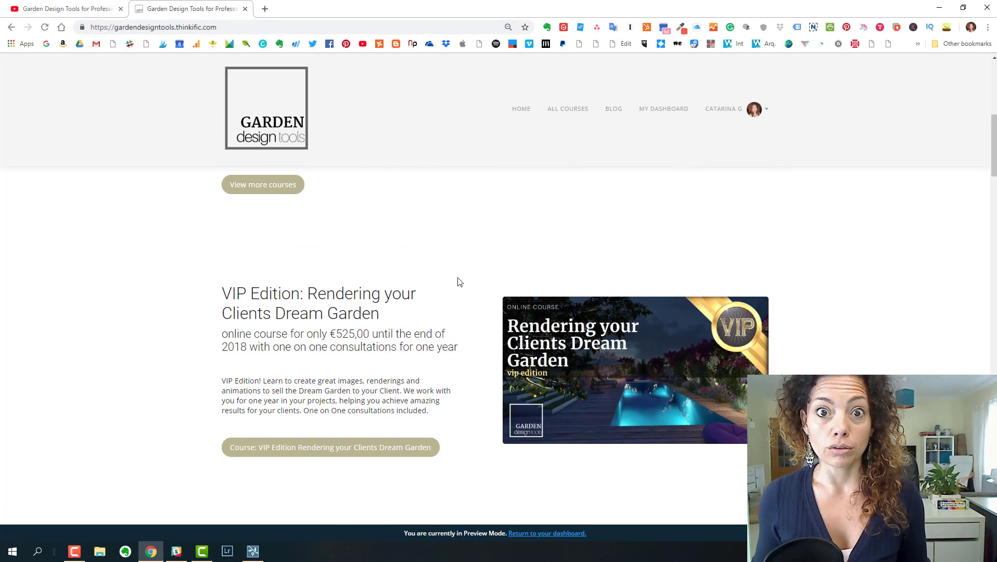
{"action": "left_click", "coordinate": [43, 11]}
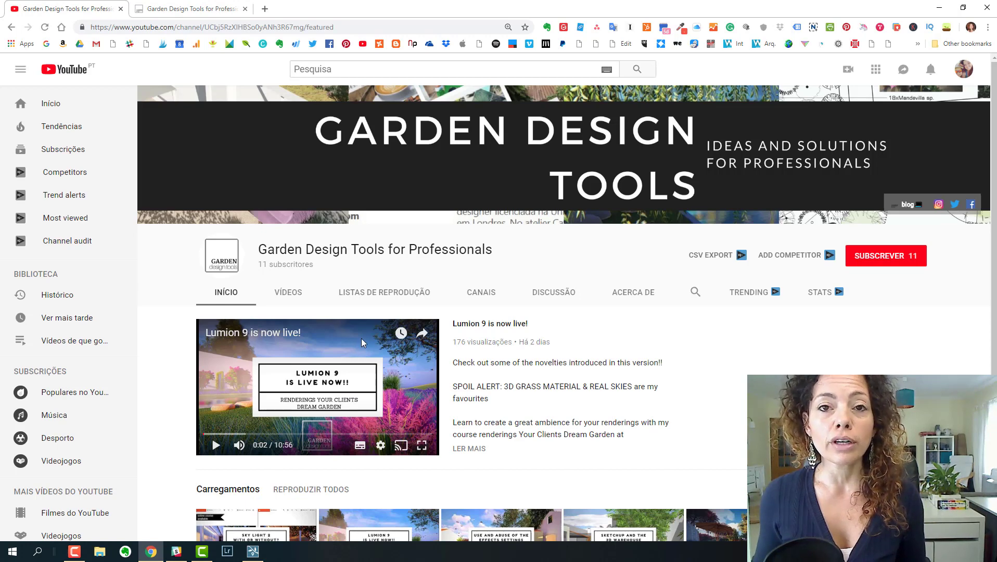
{"action": "scroll", "coordinate": [415, 376], "scroll_direction": "down", "scroll_amount": 3}
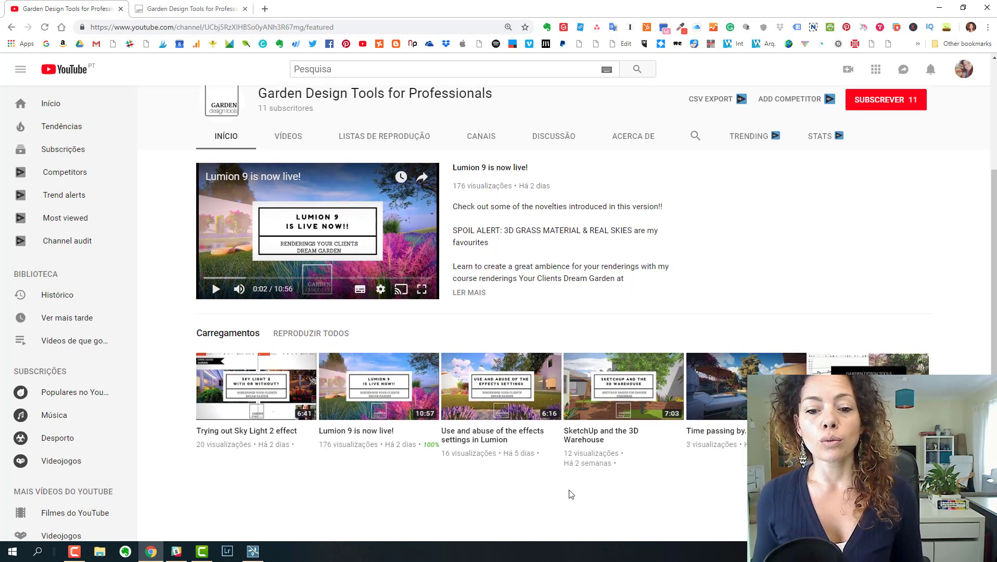